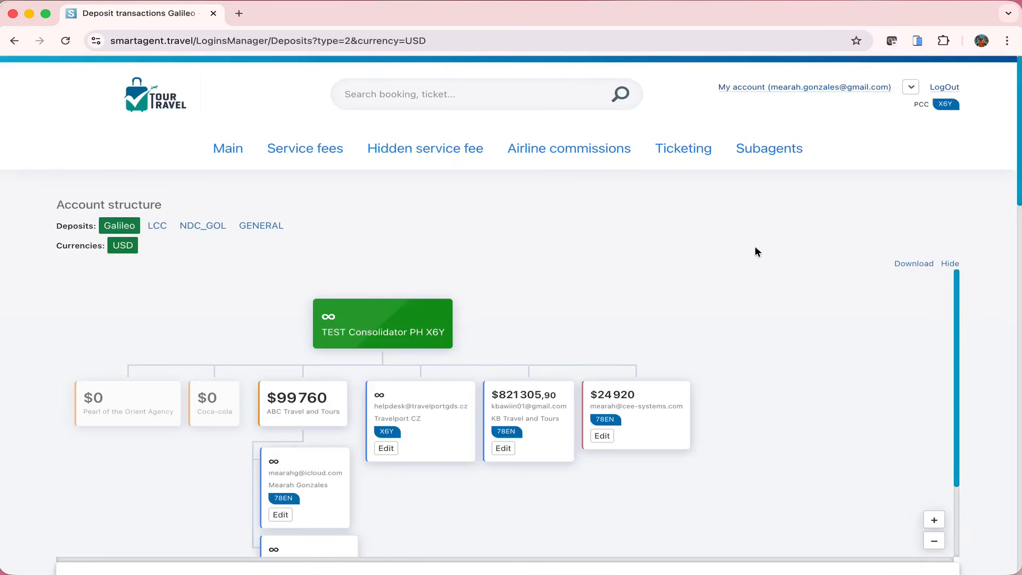
# - Select the KB Travel and Tours agent in the Galileo USD account structure and highlight its deposit balance
pyautogui.scroll(-1, 755, 249)
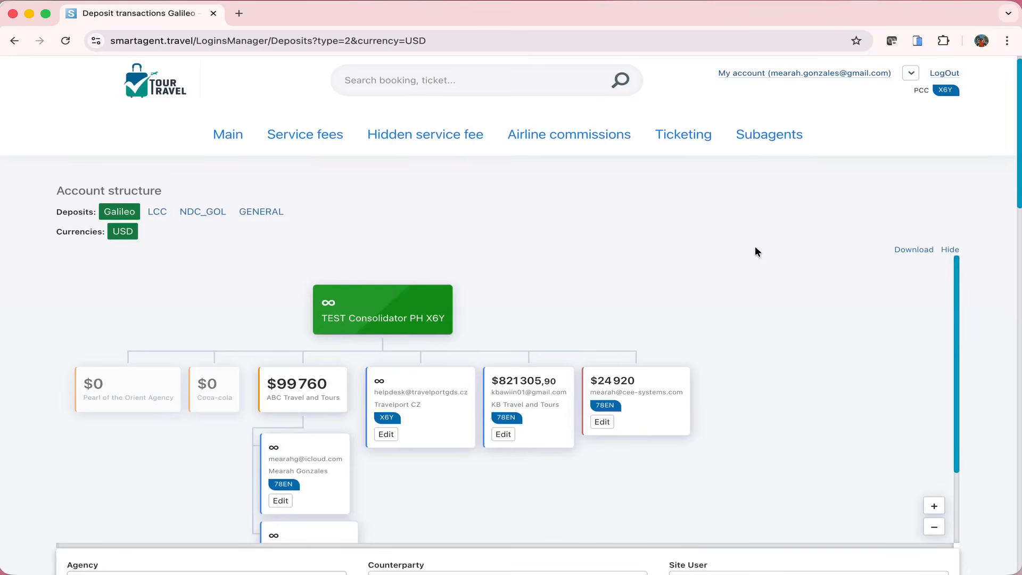
pyautogui.scroll(-5, 755, 250)
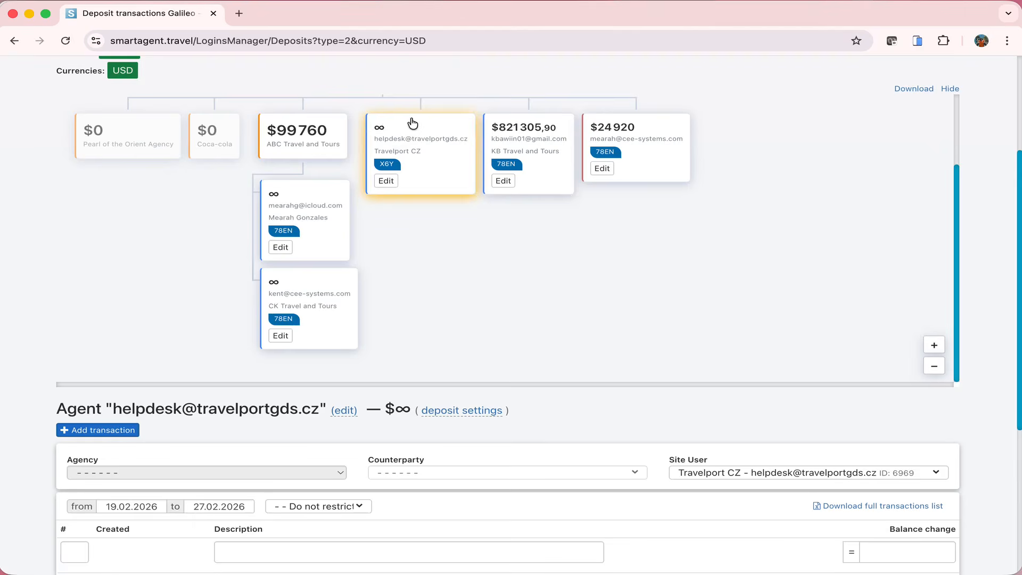
pyautogui.click(527, 159)
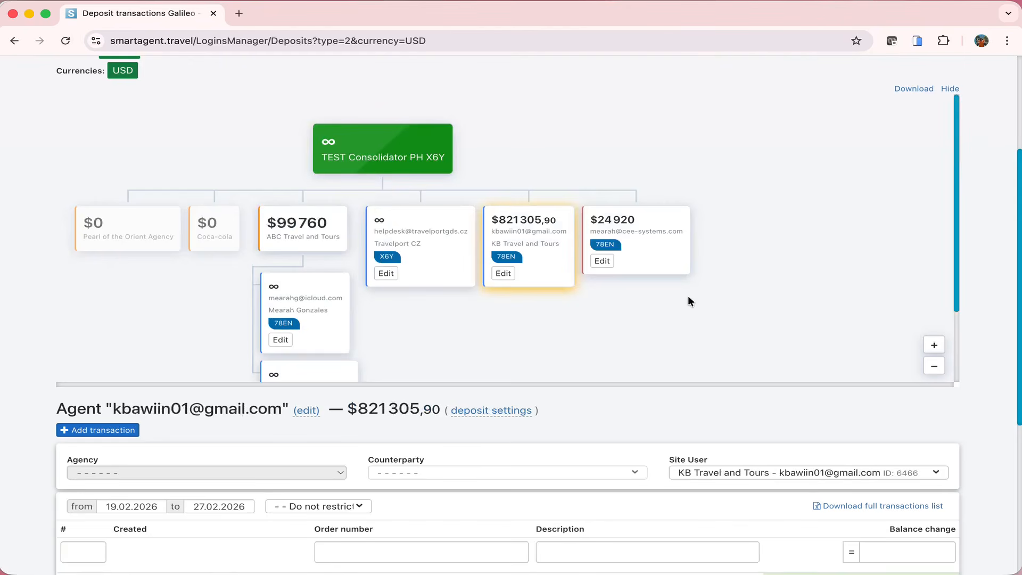
pyautogui.scroll(-3, 688, 301)
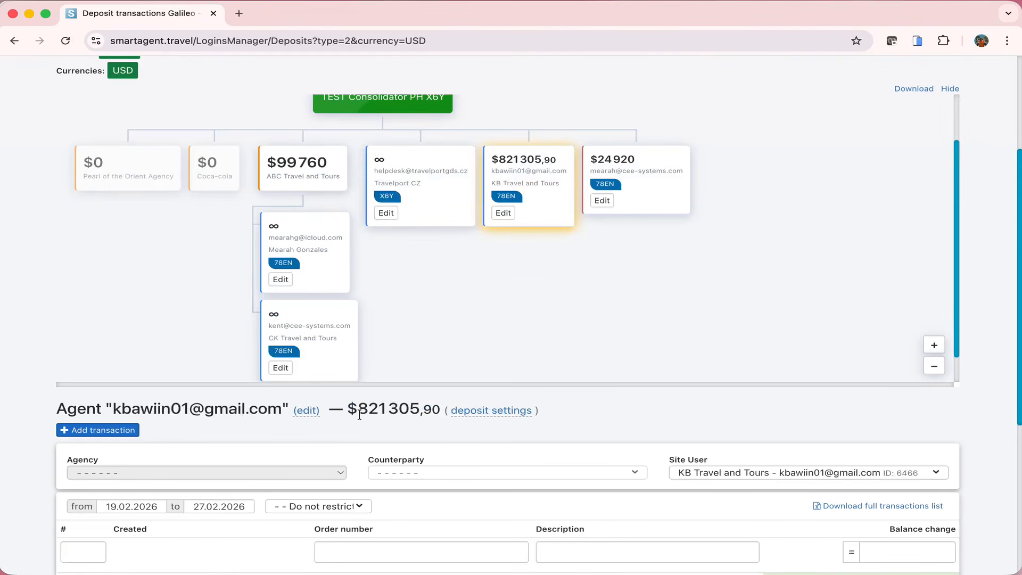
pyautogui.moveTo(345, 410); pyautogui.dragTo(436, 412)
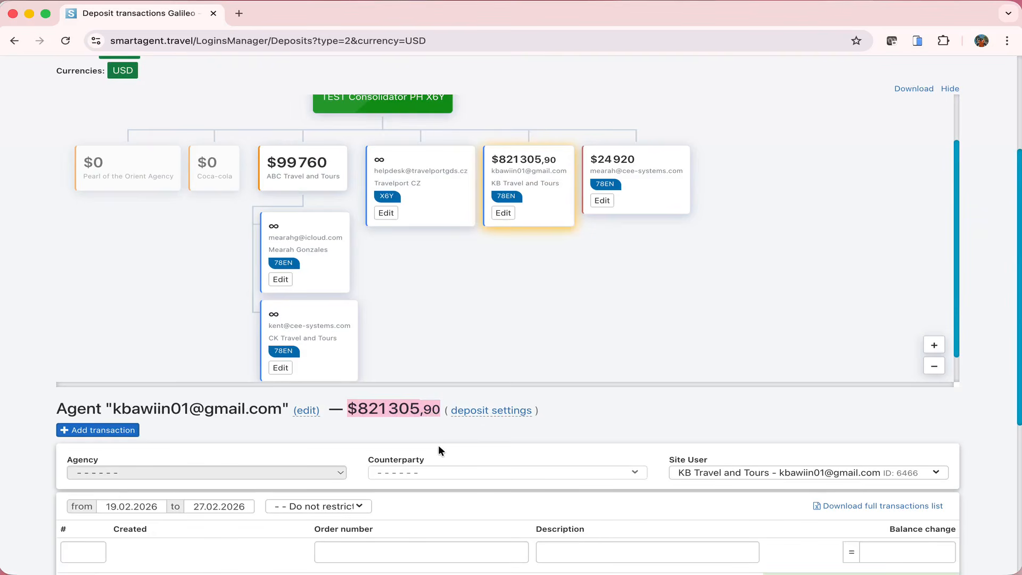
# - Set the start date of the KB Travel and Tours transaction list to 01.09.2025 and review the transactions
pyautogui.scroll(-1, 439, 446)
pyautogui.scroll(-5, 438, 445)
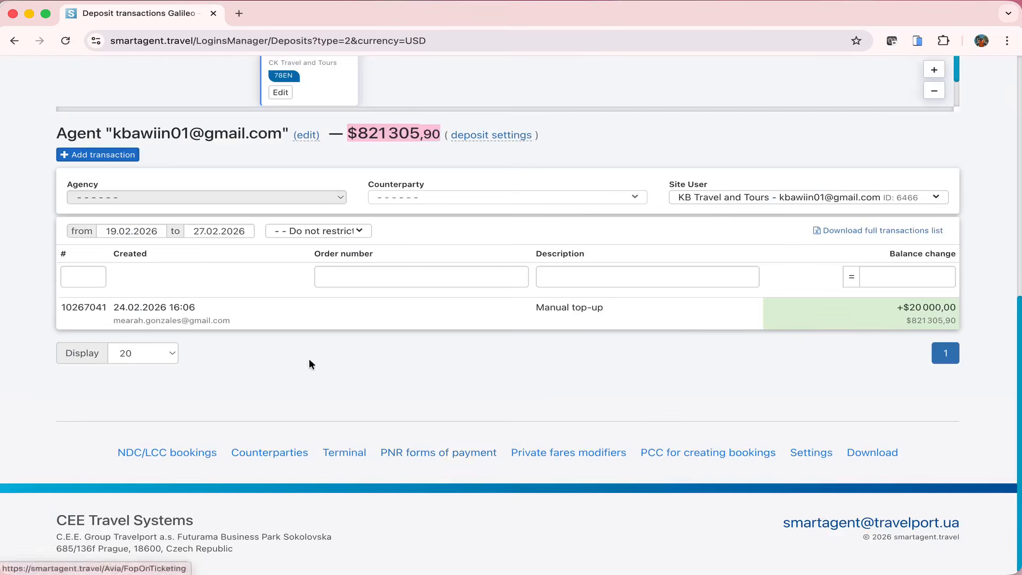
pyautogui.click(120, 231)
pyautogui.click(112, 76)
pyautogui.click(112, 76)
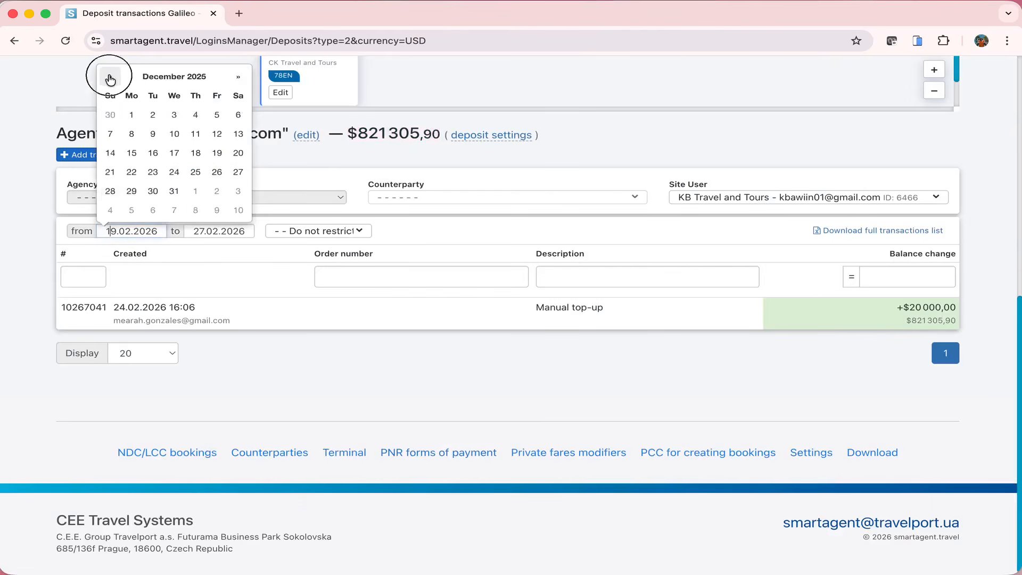
pyautogui.click(112, 76)
pyautogui.click(112, 76)
pyautogui.click(111, 76)
pyautogui.click(130, 114)
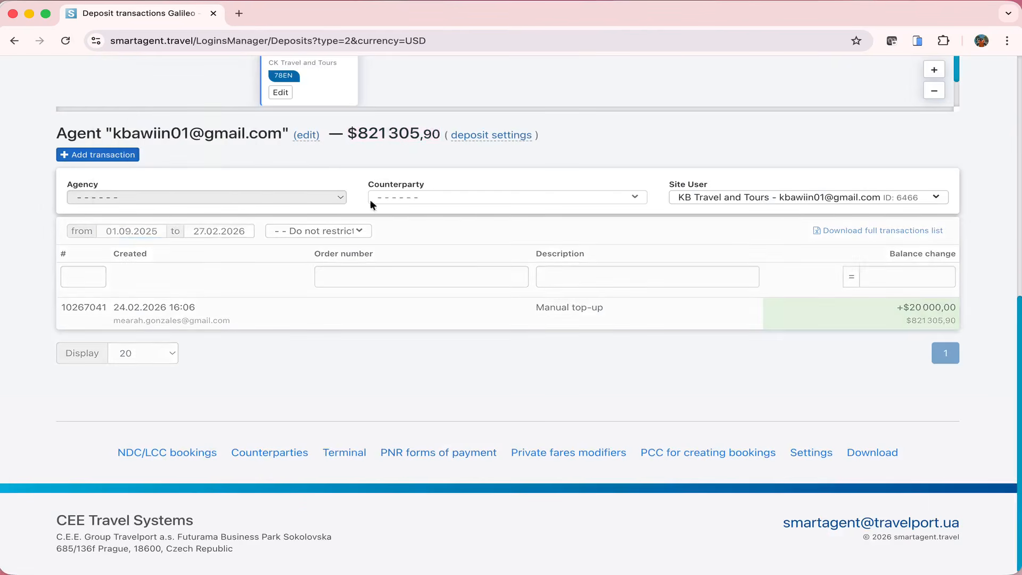
pyautogui.scroll(-4, 533, 319)
pyautogui.scroll(-2, 638, 415)
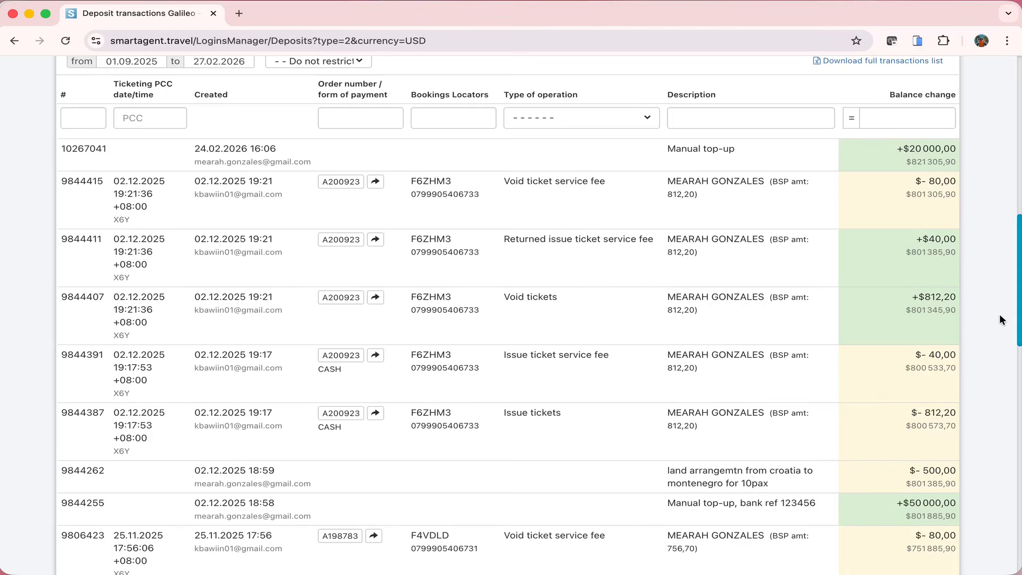
# - Add a manual top-up transaction of $25000 to the KB Travel and Tours deposit and save it
pyautogui.scroll(1, 1001, 319)
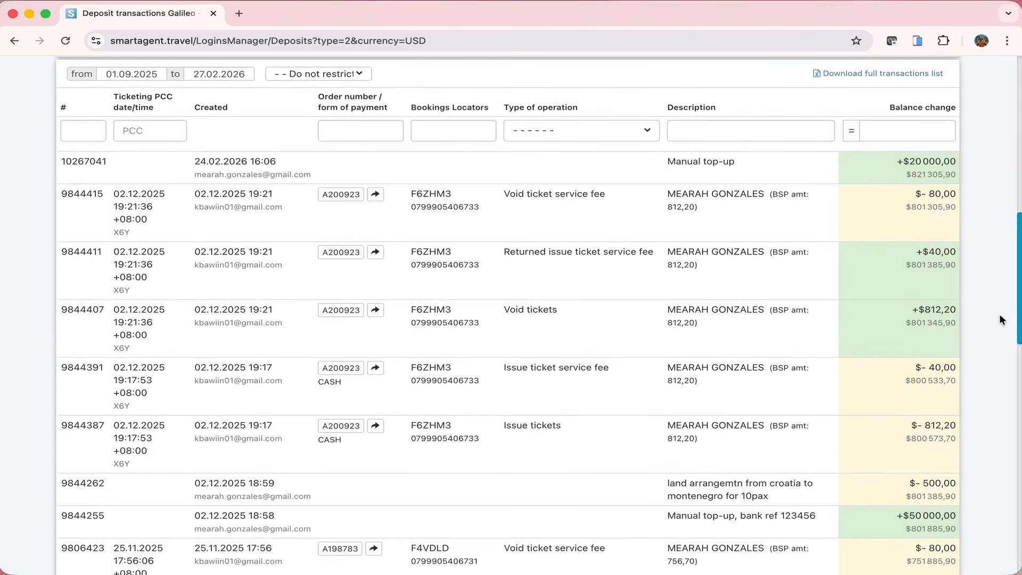
pyautogui.scroll(5, 1001, 319)
pyautogui.click(118, 181)
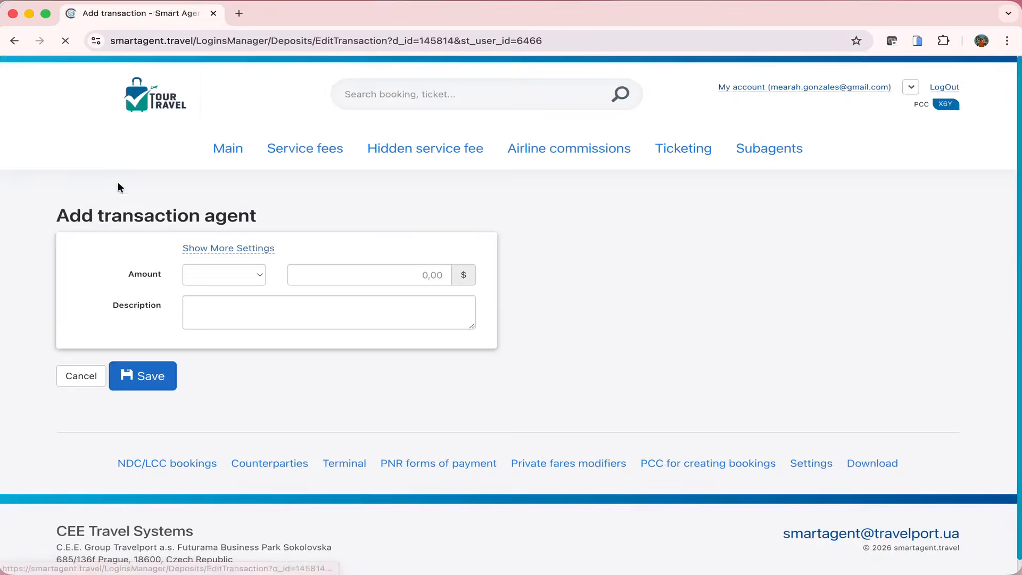
pyautogui.click(234, 274)
pyautogui.click(250, 272)
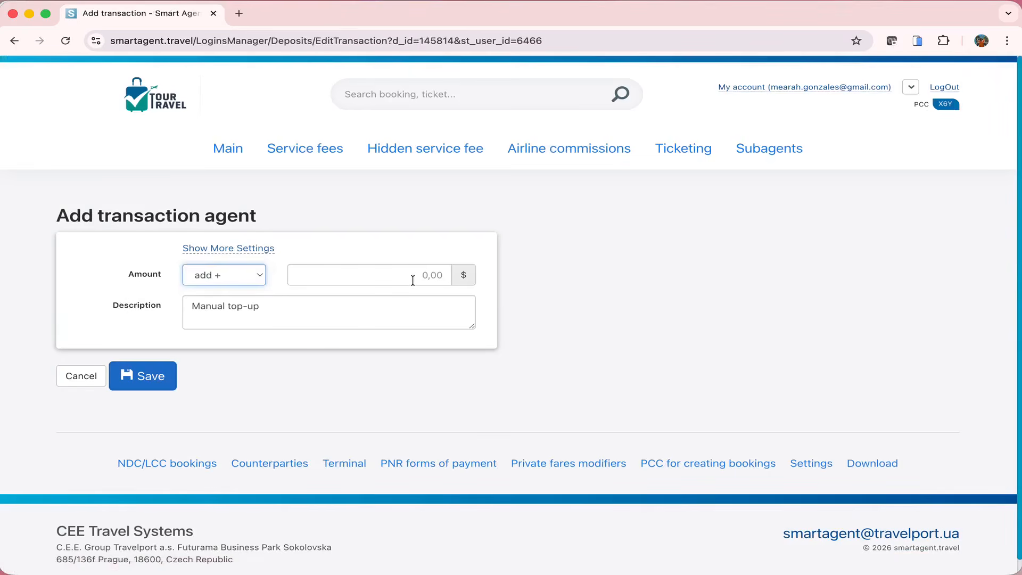
pyautogui.click(413, 280)
pyautogui.write('25000')
pyautogui.click(628, 307)
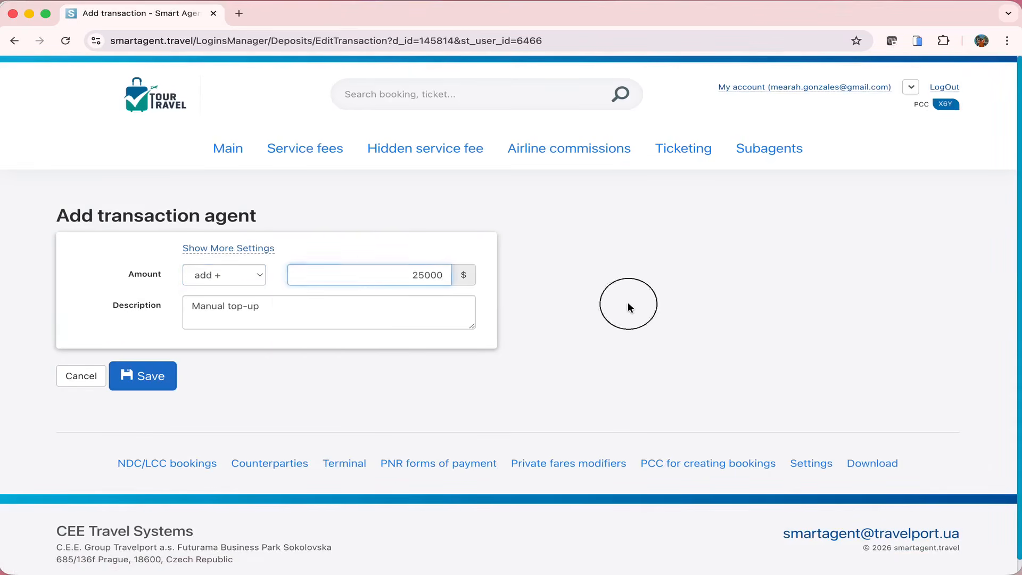
pyautogui.click(148, 386)
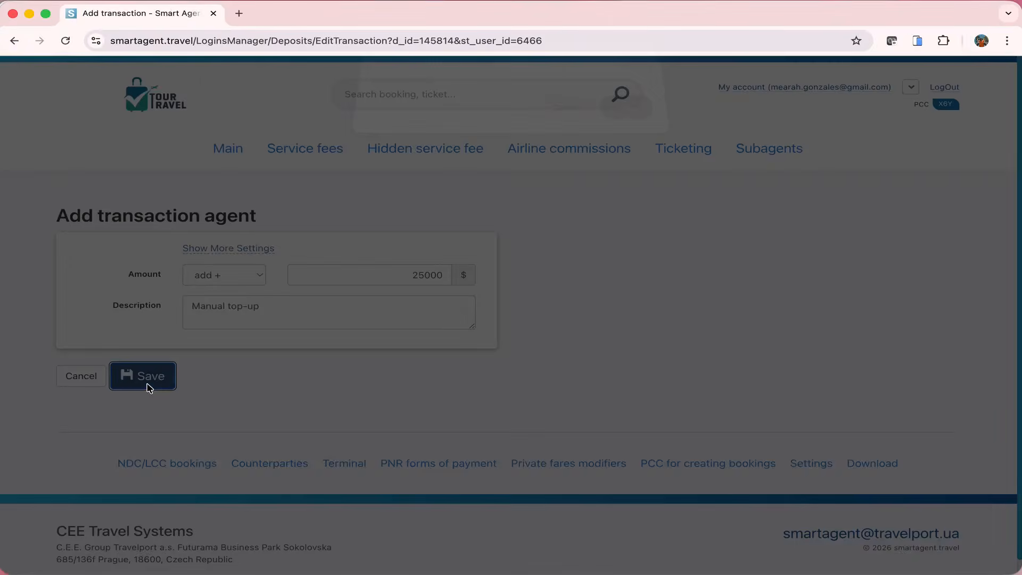
pyautogui.click(630, 122)
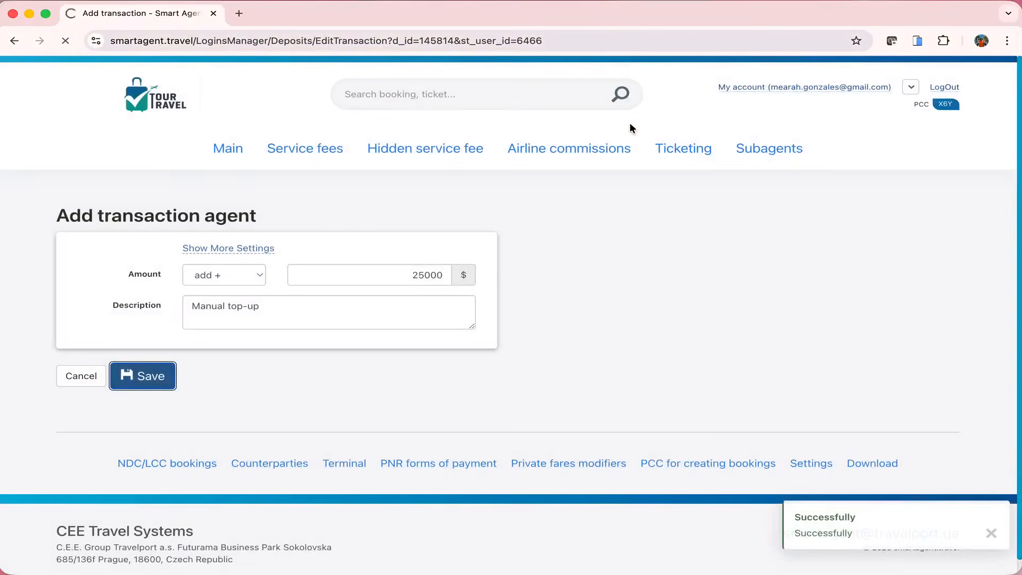
# - Check the KB Travel and Tours balance in the account structure and the latest entry in the transaction list
pyautogui.scroll(-3, 787, 253)
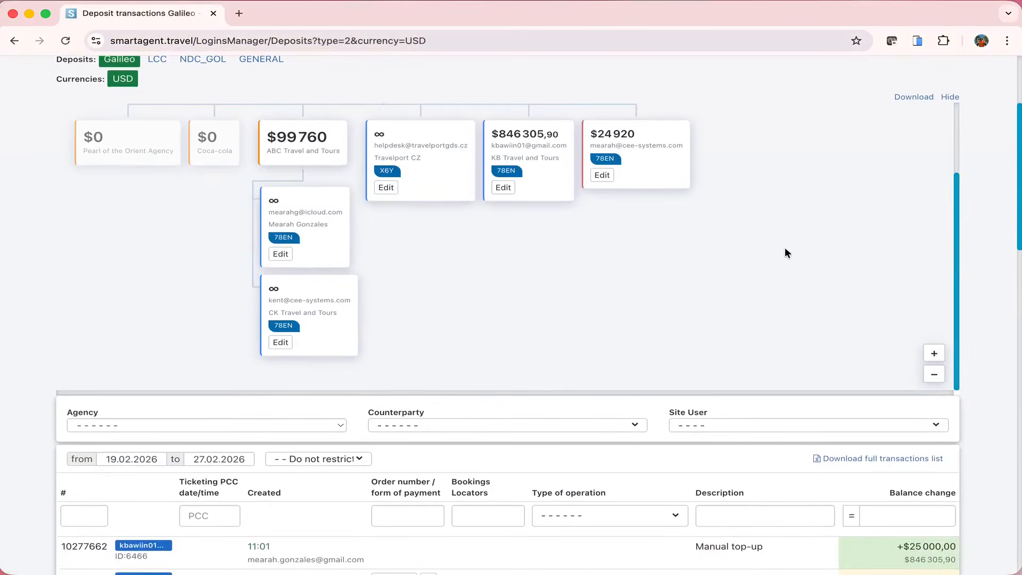
pyautogui.scroll(-4, 784, 248)
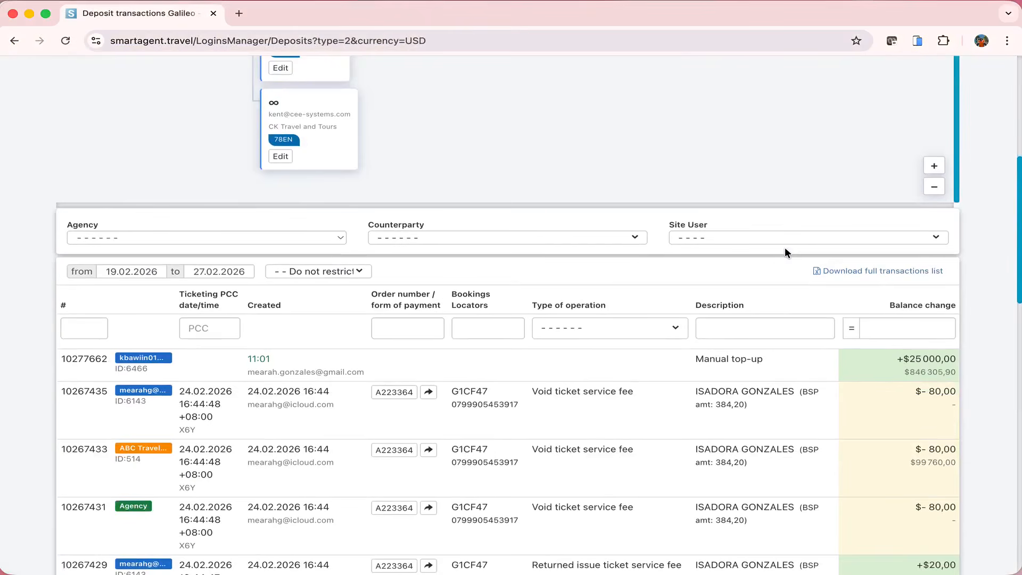
pyautogui.scroll(7, 784, 247)
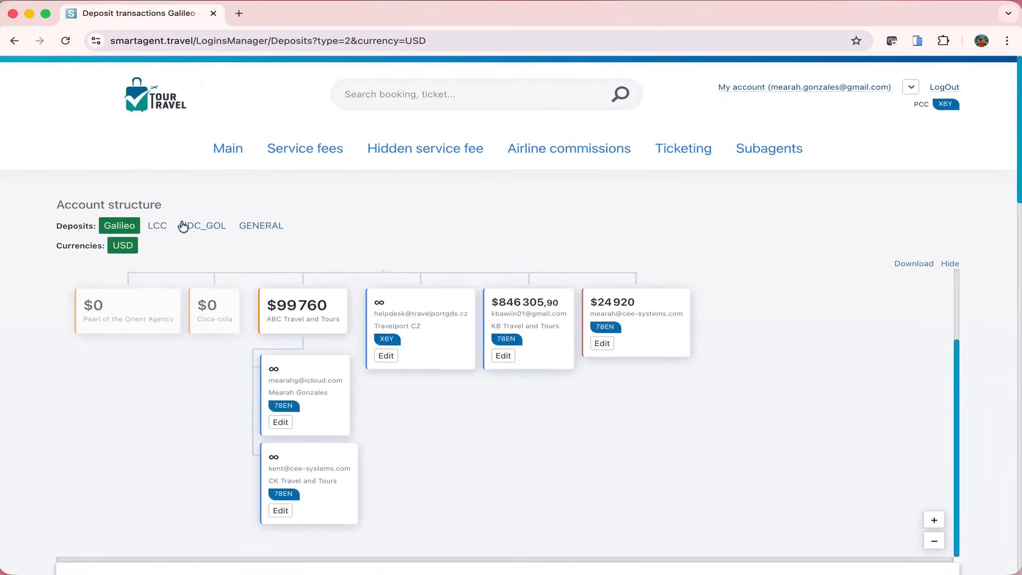
# - Review the list of service fee rules, then open the hidden service fee rules
pyautogui.click(303, 150)
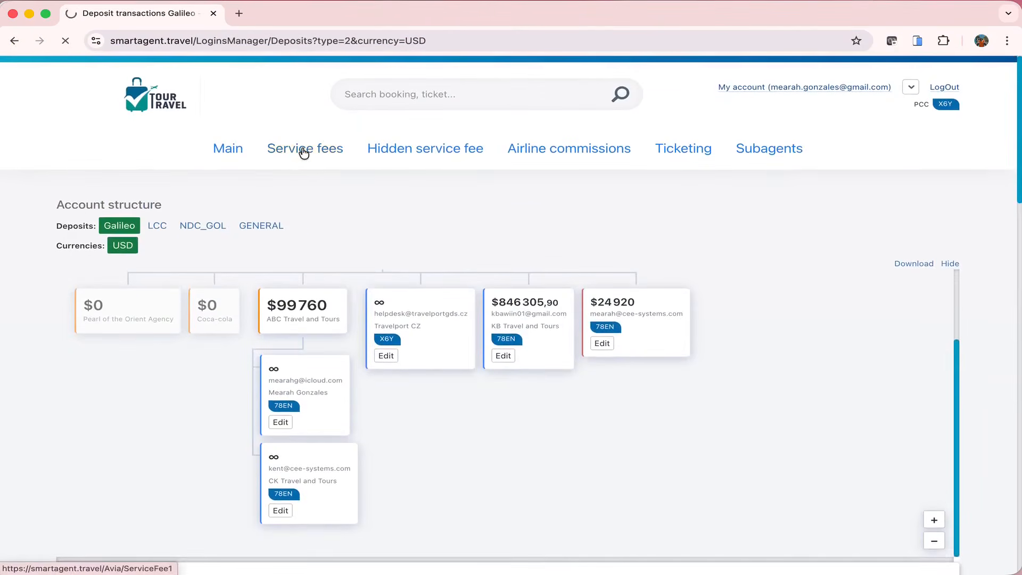
pyautogui.scroll(-3, 820, 237)
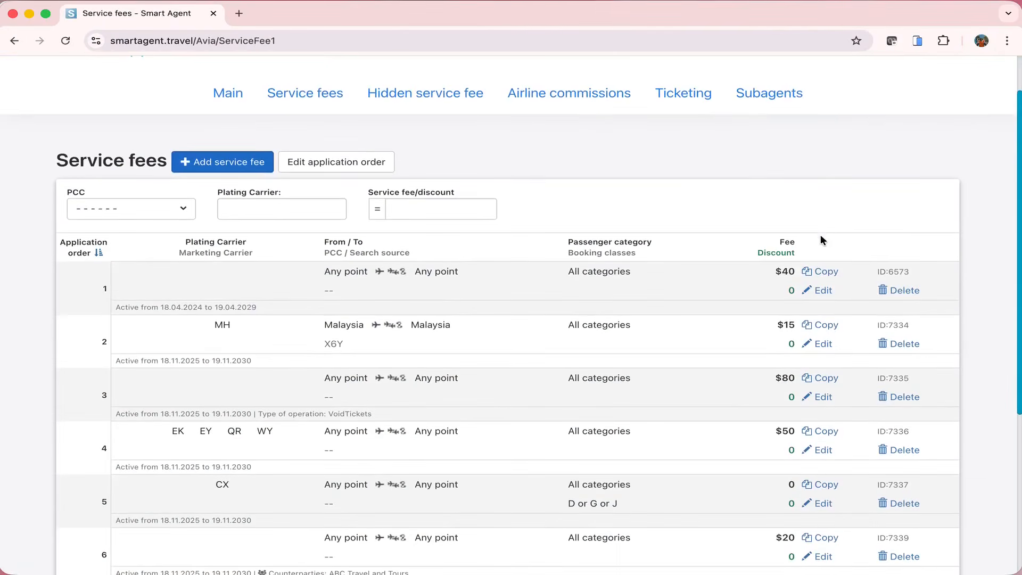
pyautogui.scroll(-3, 820, 239)
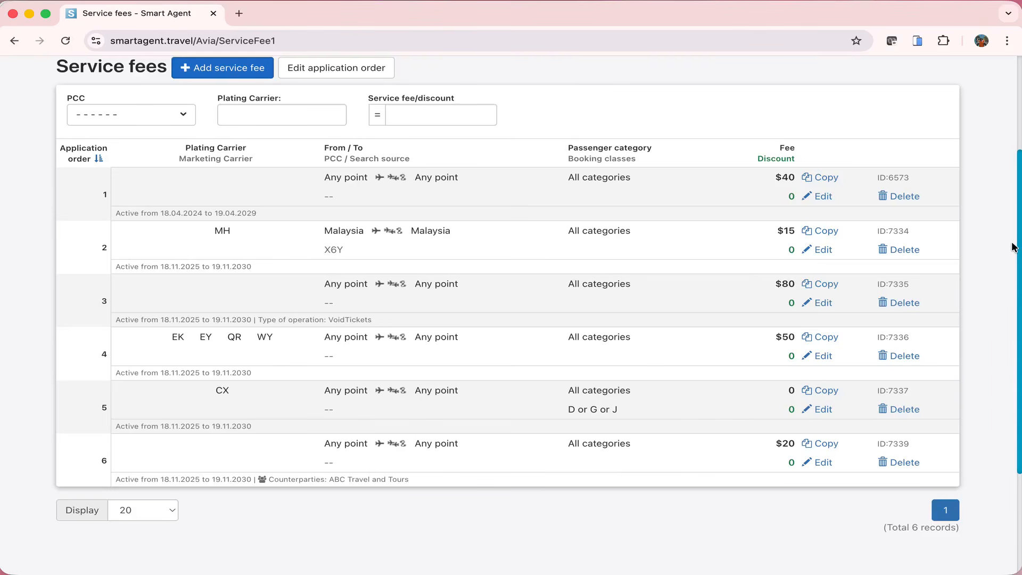
pyautogui.scroll(3, 1013, 246)
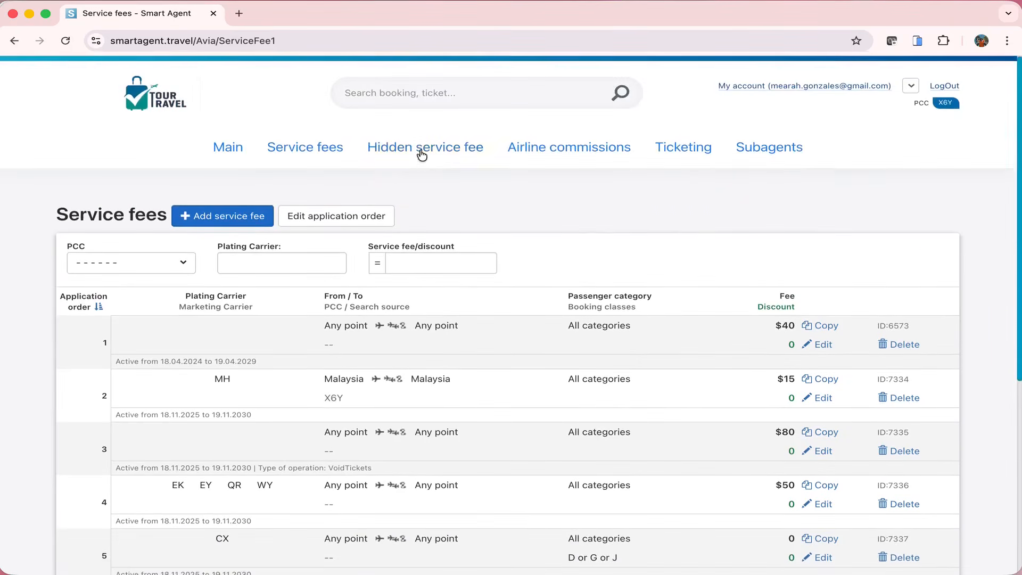
pyautogui.click(422, 152)
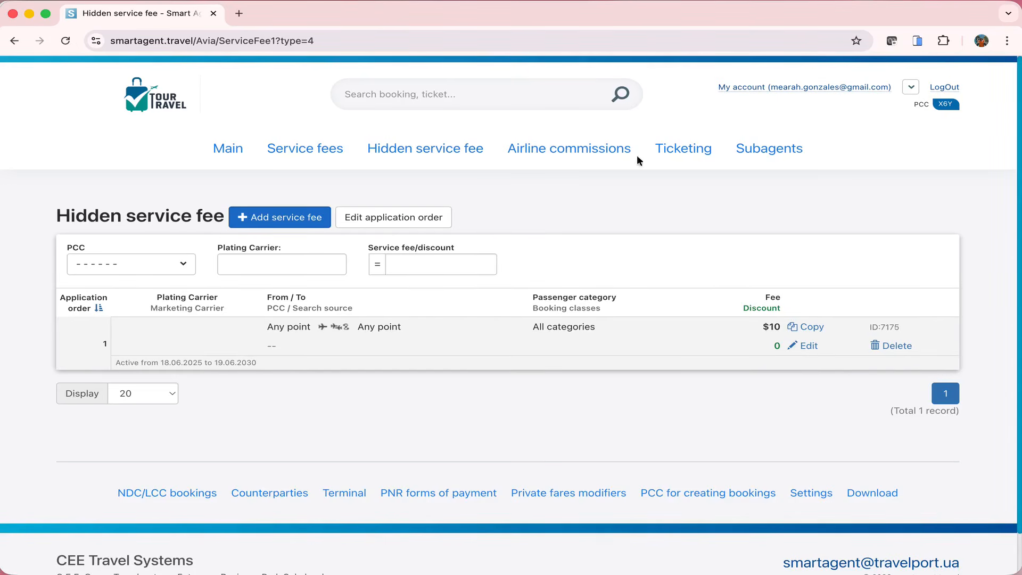
# - Open the airline commissions and examine the rules by plating carrier, departure region and commission percentage
pyautogui.click(599, 143)
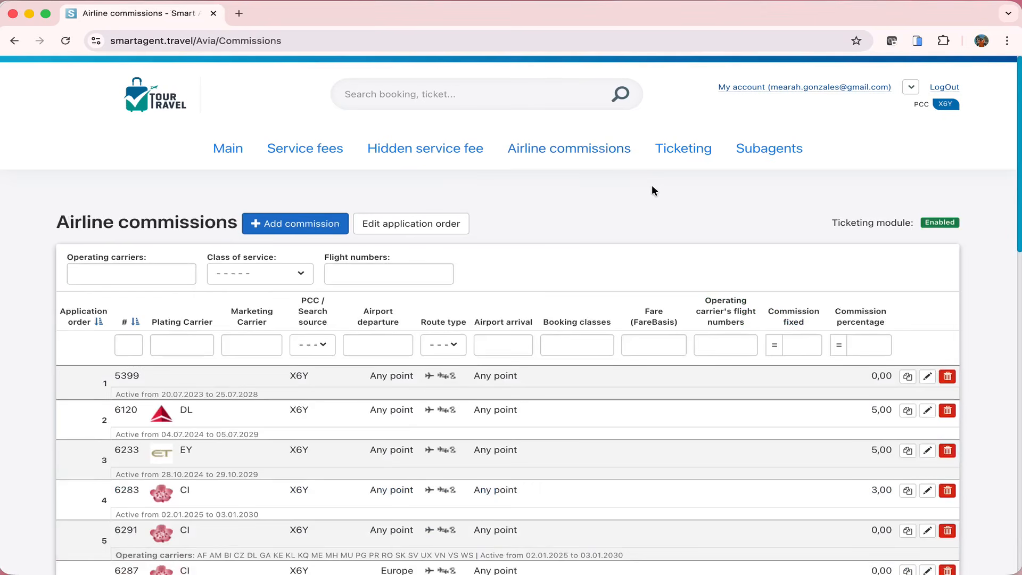
pyautogui.scroll(-1, 654, 190)
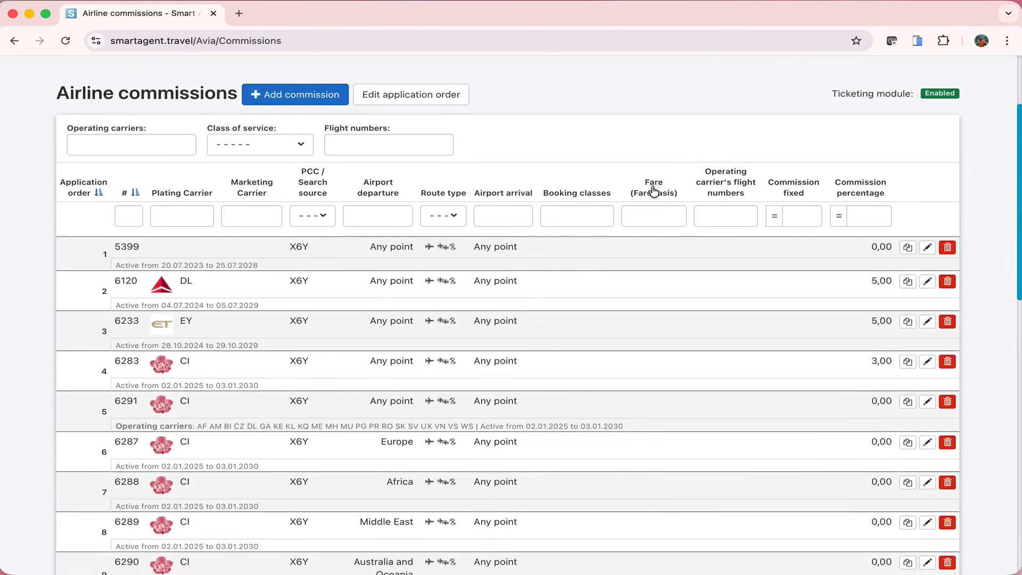
pyautogui.scroll(-5, 653, 190)
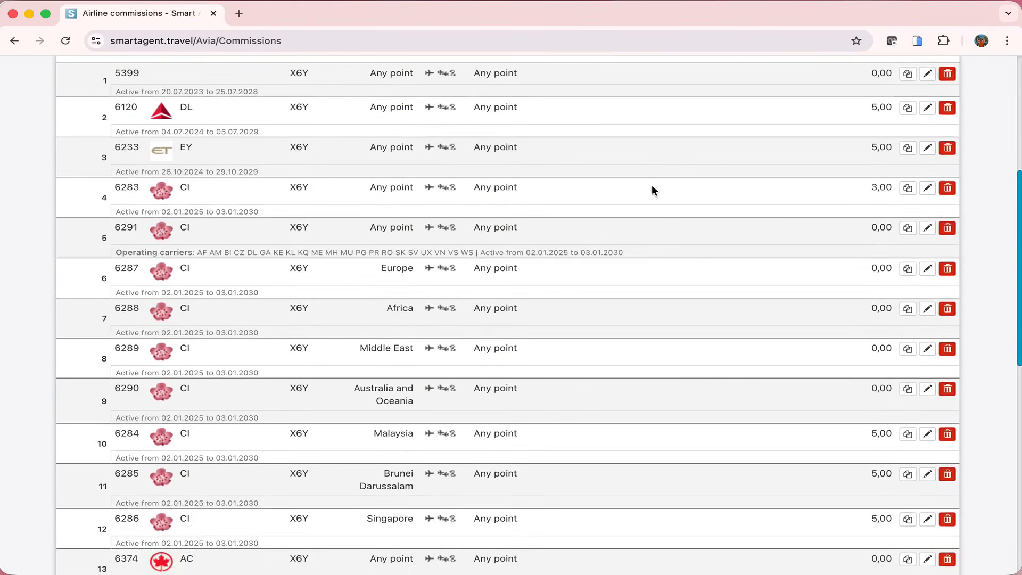
pyautogui.scroll(1, 652, 186)
pyautogui.scroll(2, 651, 191)
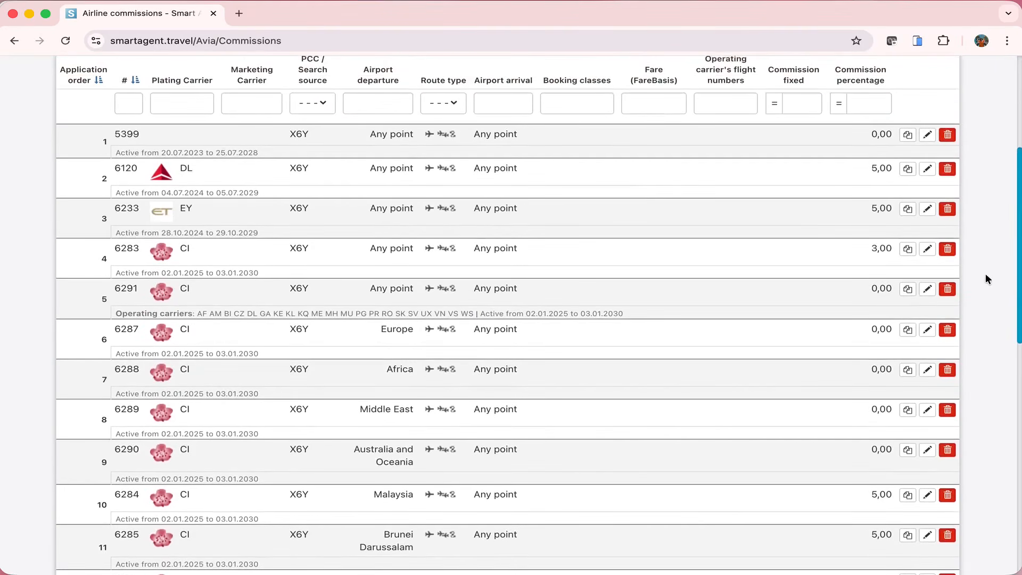
pyautogui.scroll(1, 985, 273)
pyautogui.scroll(-2, 986, 274)
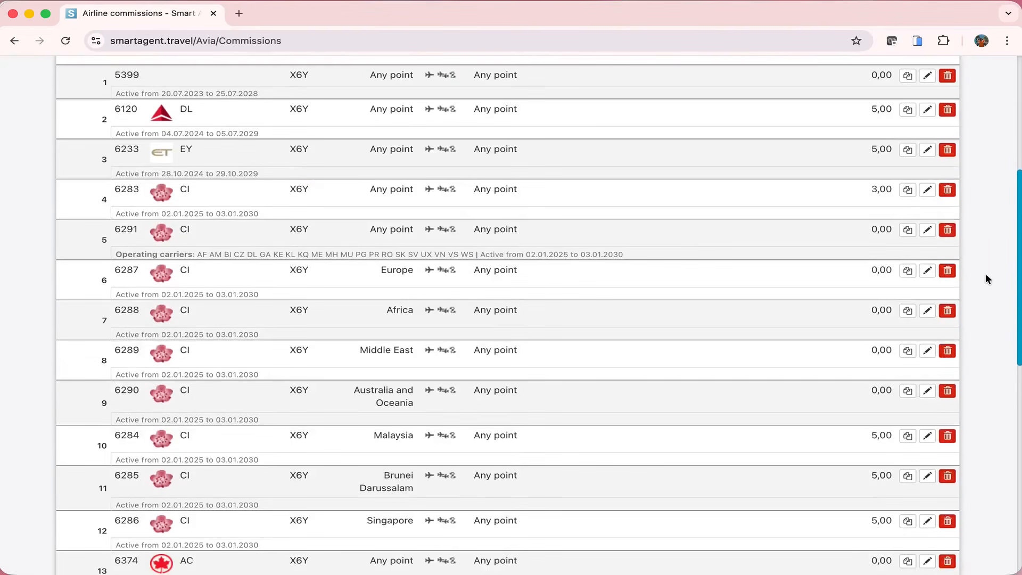
pyautogui.scroll(-8, 985, 273)
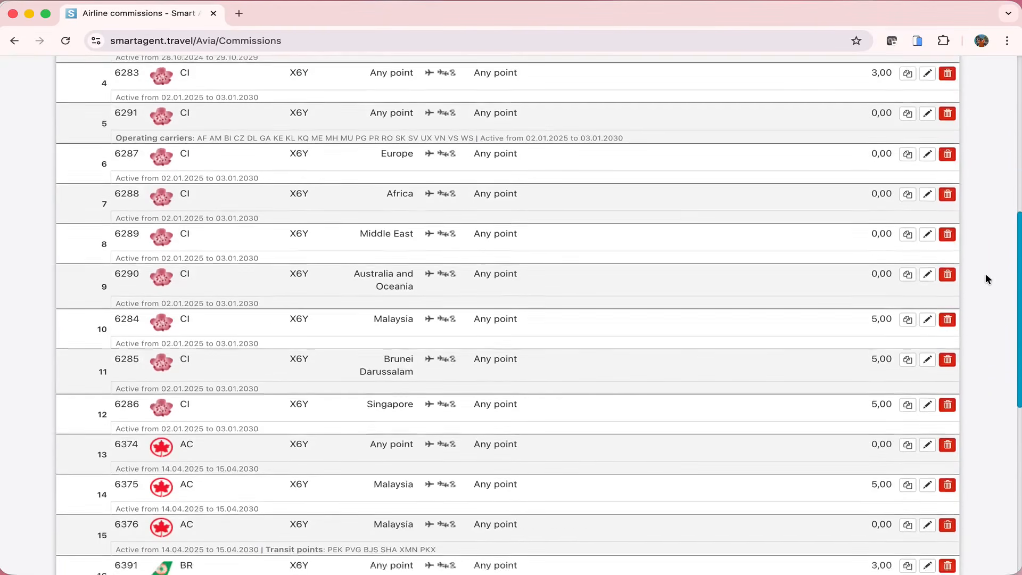
pyautogui.scroll(-6, 985, 274)
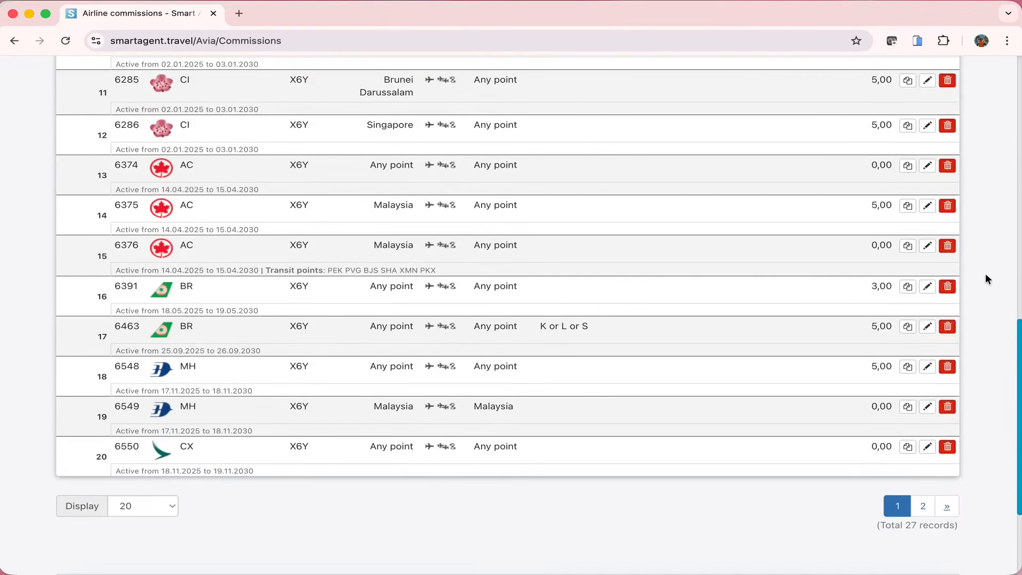
pyautogui.scroll(14, 985, 273)
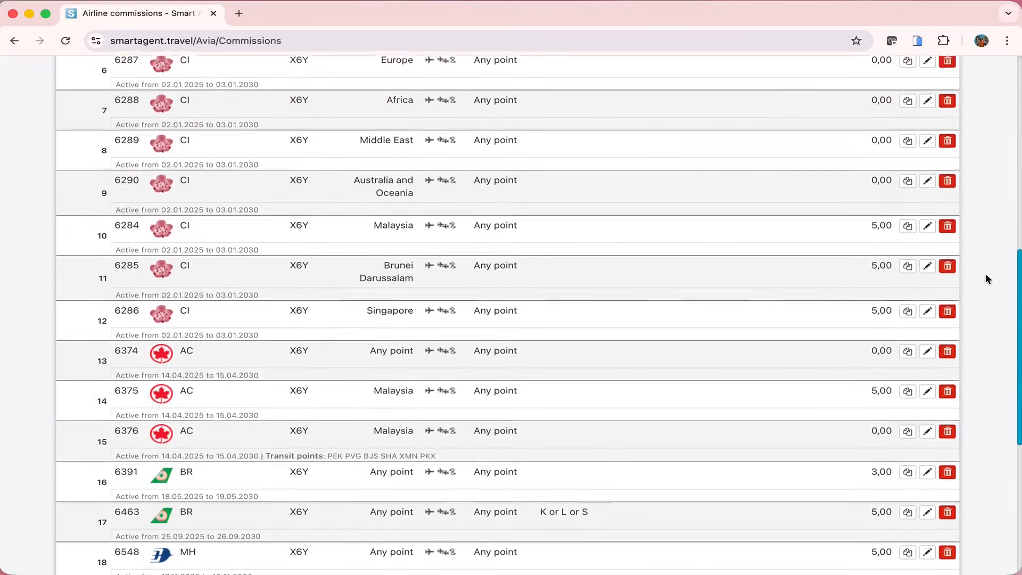
pyautogui.scroll(7, 985, 273)
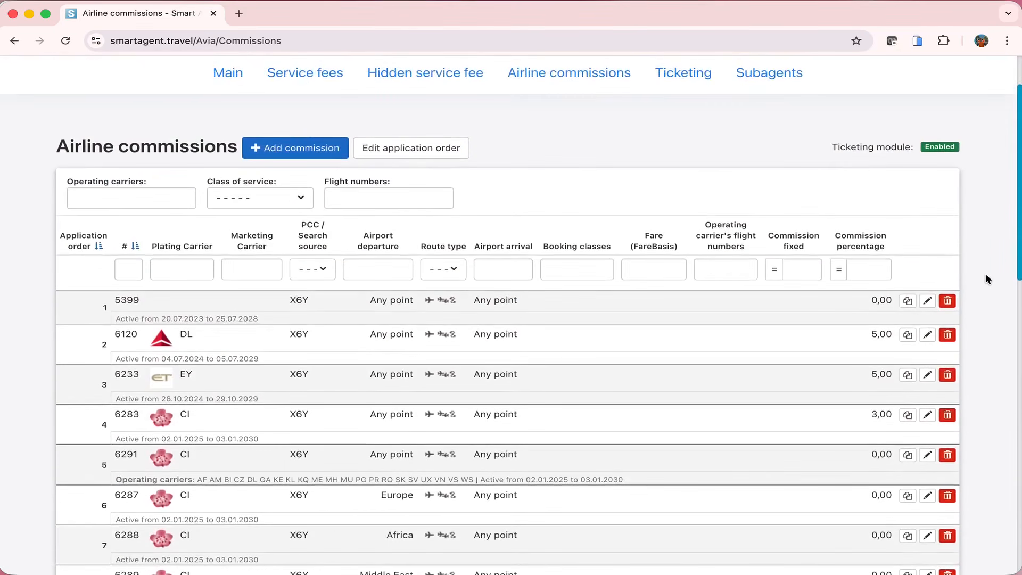
pyautogui.scroll(1, 985, 274)
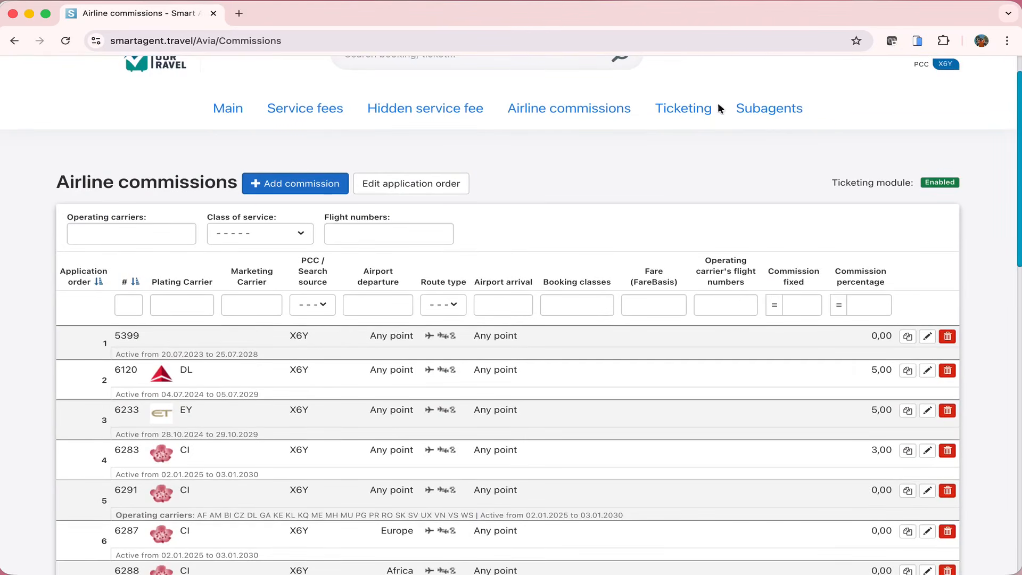
# - Open the ticketing rules and review which plating carriers are allowed or forbidden for ticketing
pyautogui.click(694, 108)
pyautogui.scroll(-1, 762, 170)
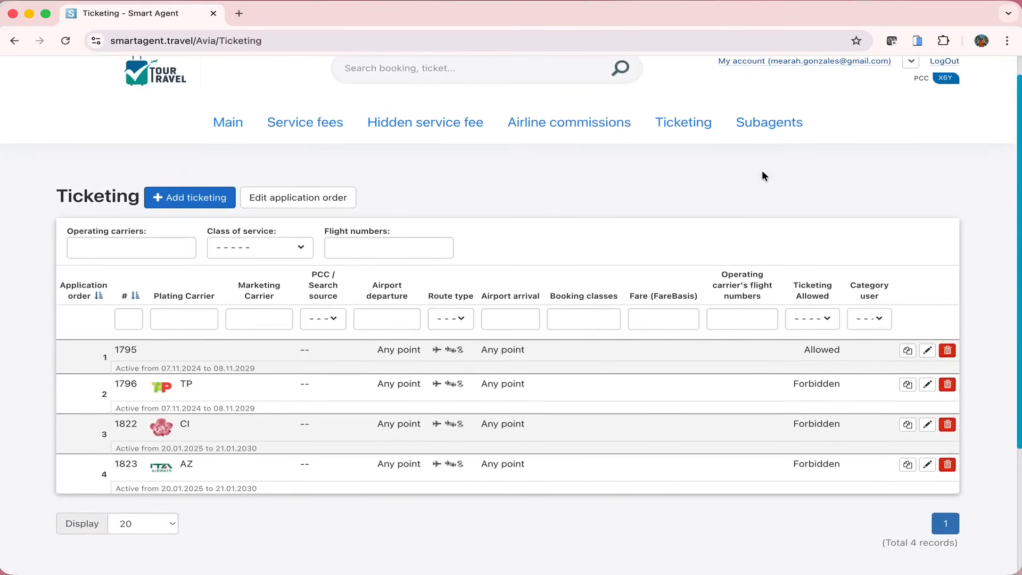
pyautogui.scroll(1, 763, 173)
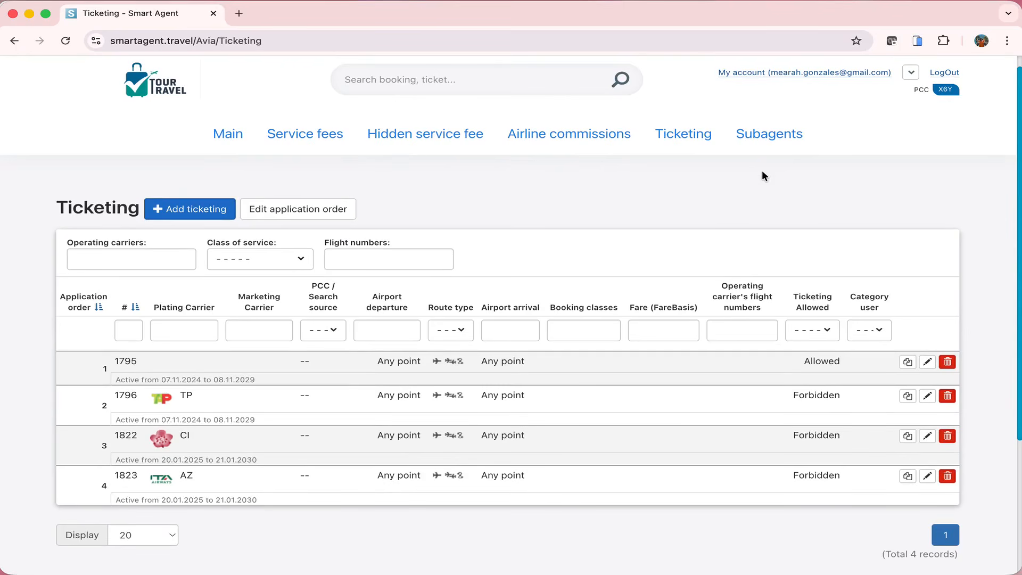
# - Open the subagents list, look over the existing agents and start adding a new agent
pyautogui.click(792, 135)
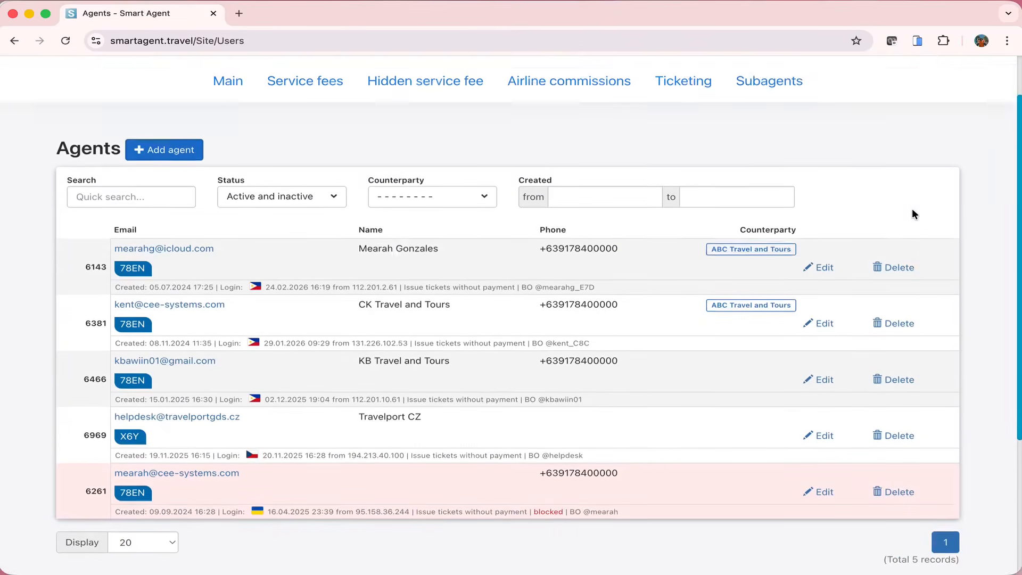
pyautogui.scroll(-2, 912, 214)
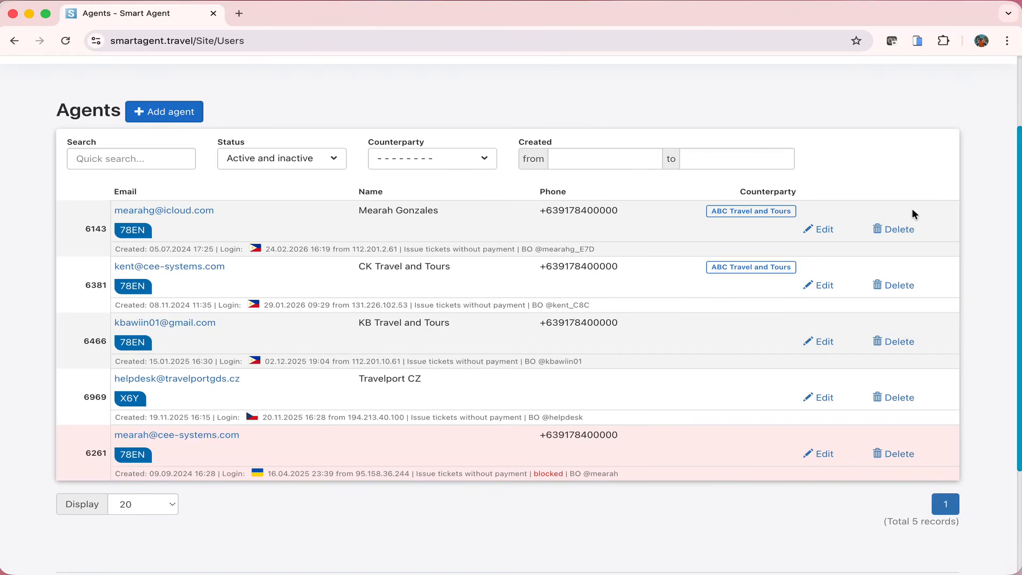
pyautogui.click(180, 112)
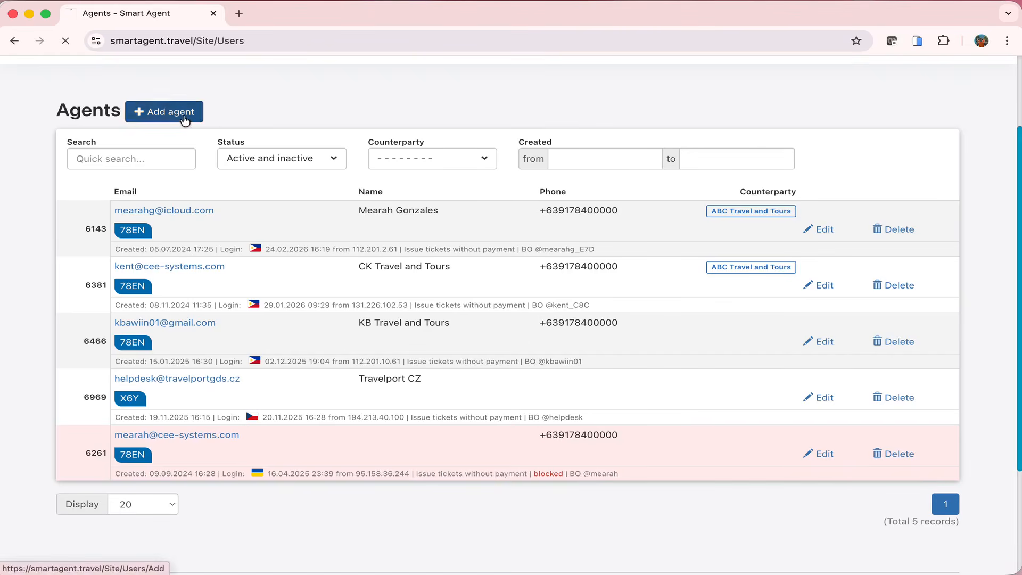
# - Review the new agent's profile fields, including email, email copies, name, phone, access level and counterparty
pyautogui.scroll(-5, 677, 268)
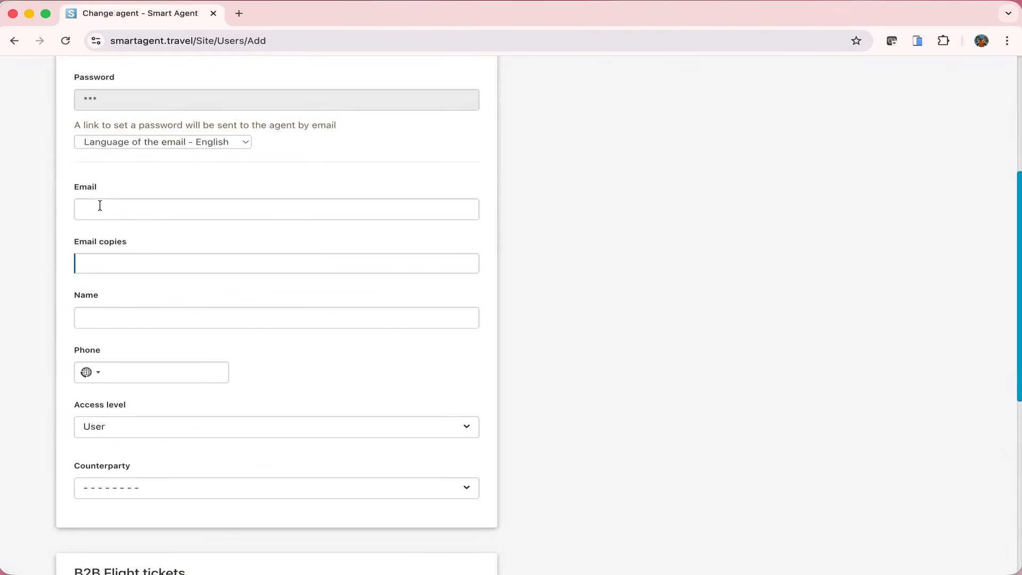
pyautogui.click(141, 315)
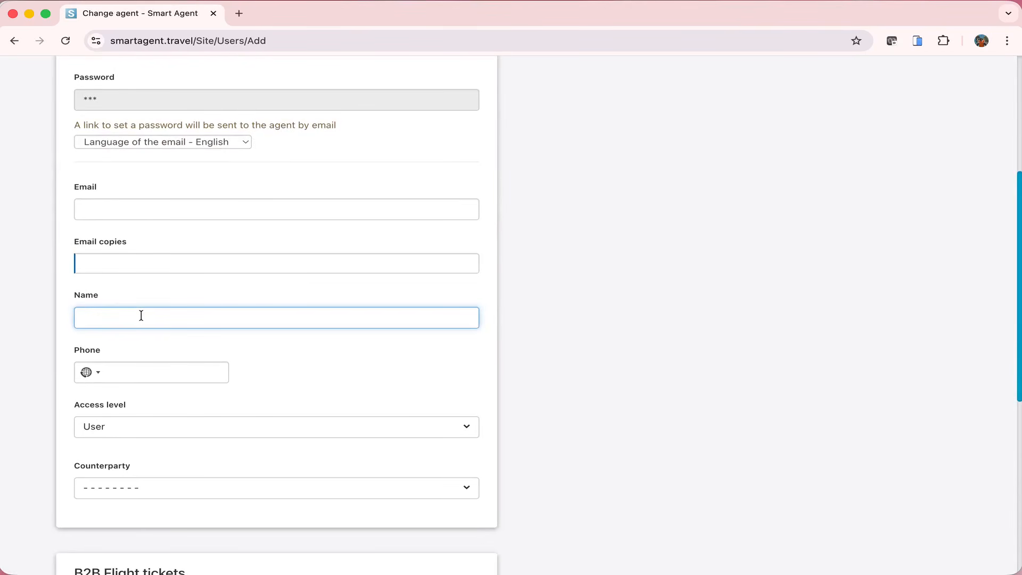
pyautogui.scroll(-2, 141, 316)
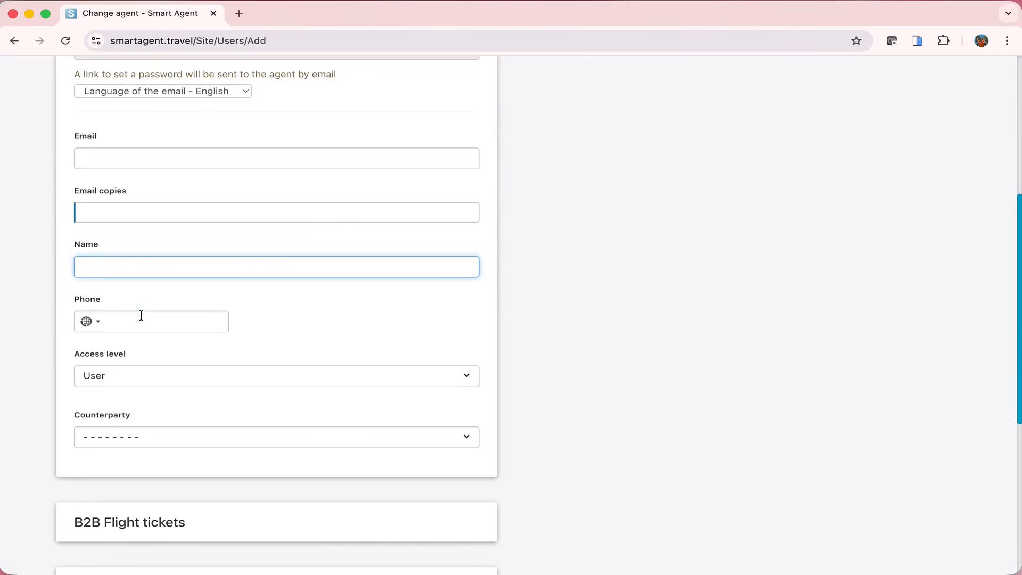
pyautogui.moveTo(71, 191); pyautogui.dragTo(133, 198)
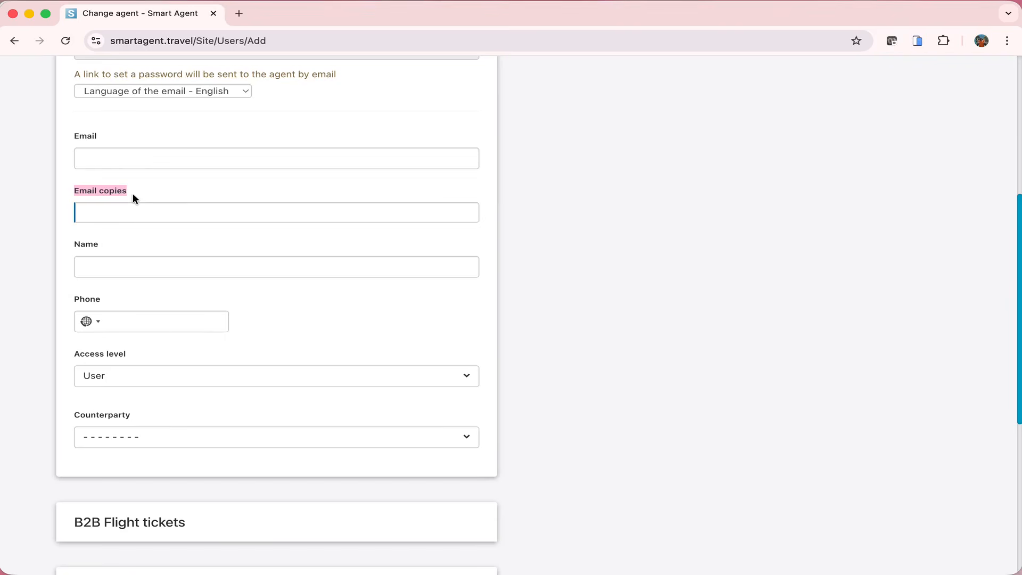
# - Add PCC 78EN to the new agent's B2B flight tickets settings as another PCC and confirm the agency name
pyautogui.scroll(-6, 132, 193)
pyautogui.click(133, 189)
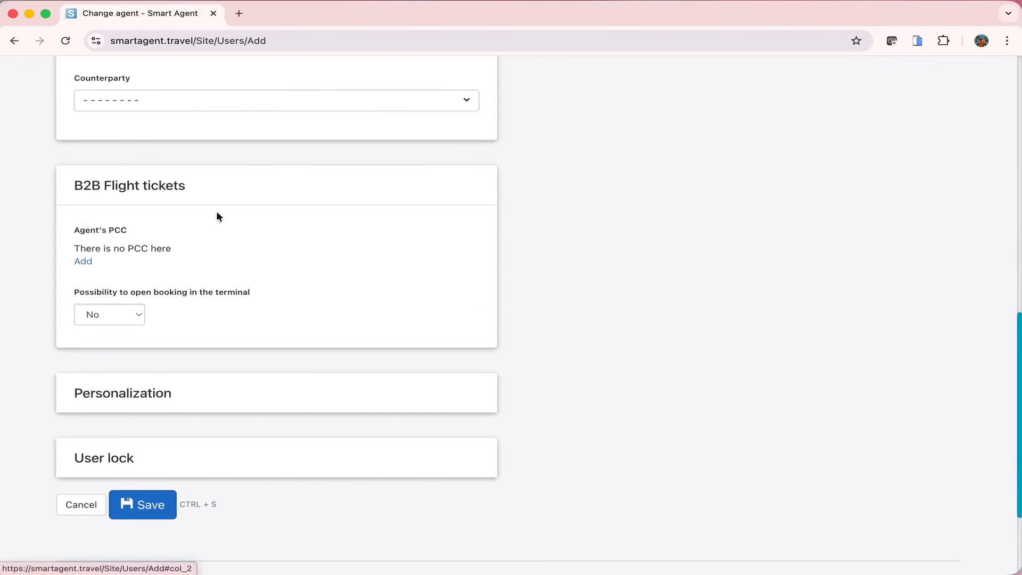
pyautogui.click(83, 261)
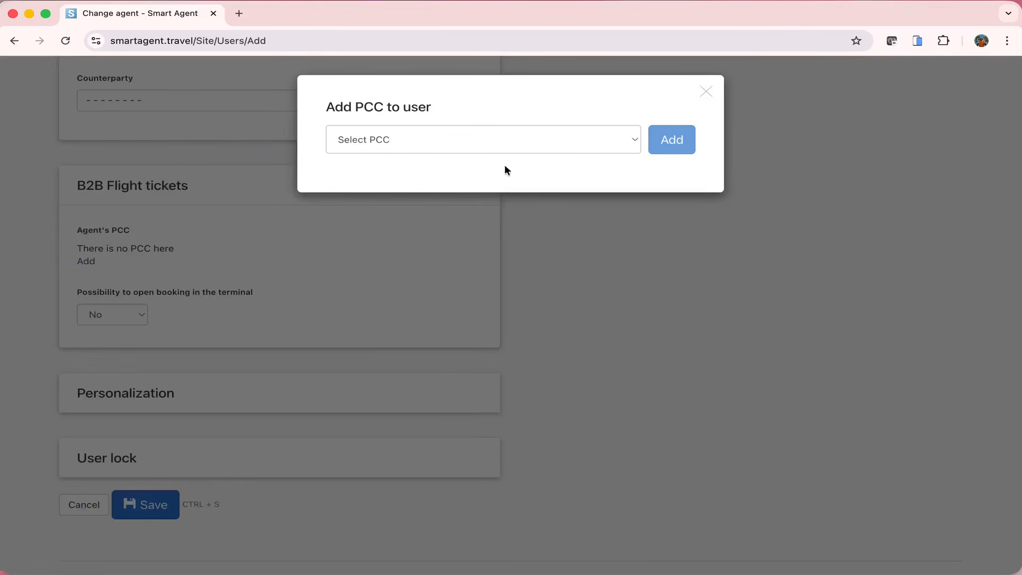
pyautogui.click(505, 141)
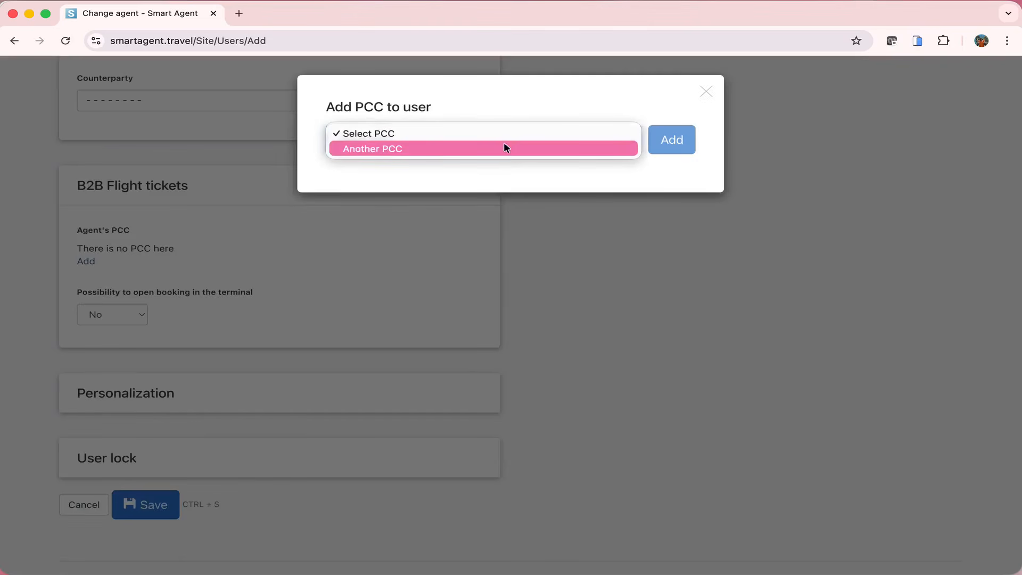
pyautogui.click(503, 148)
pyautogui.write('78E')
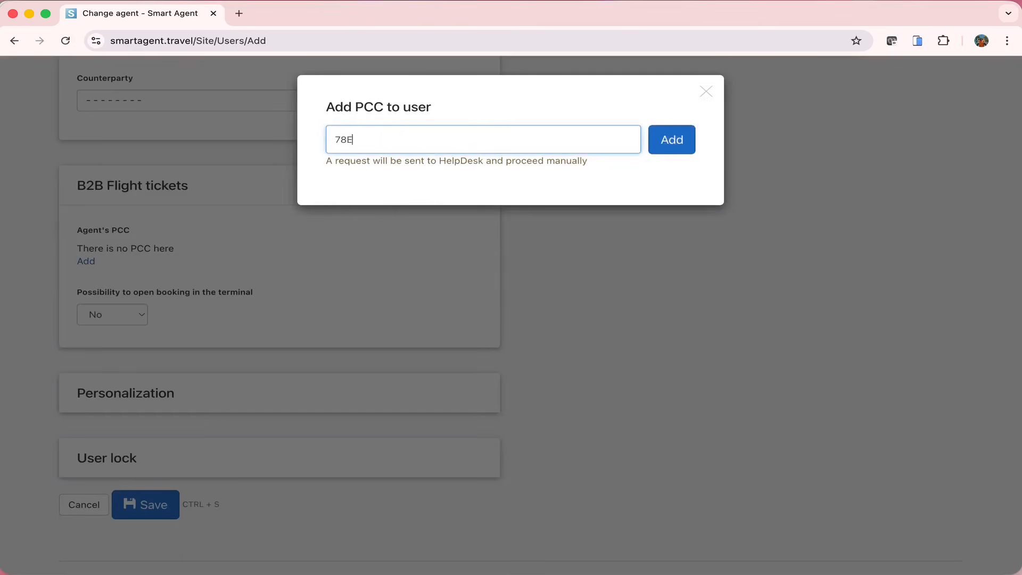
pyautogui.write('N')
pyautogui.click(685, 144)
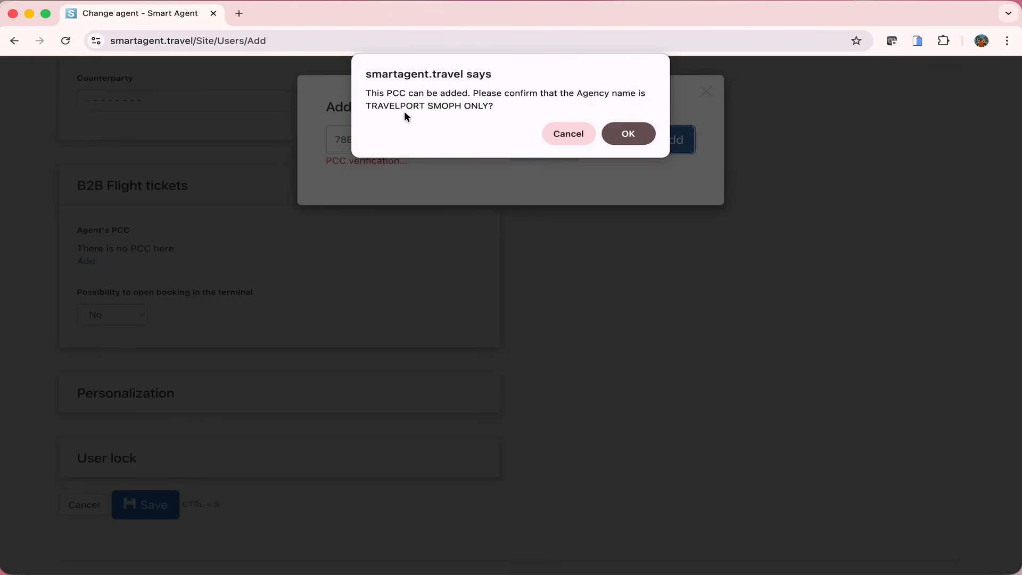
pyautogui.click(632, 139)
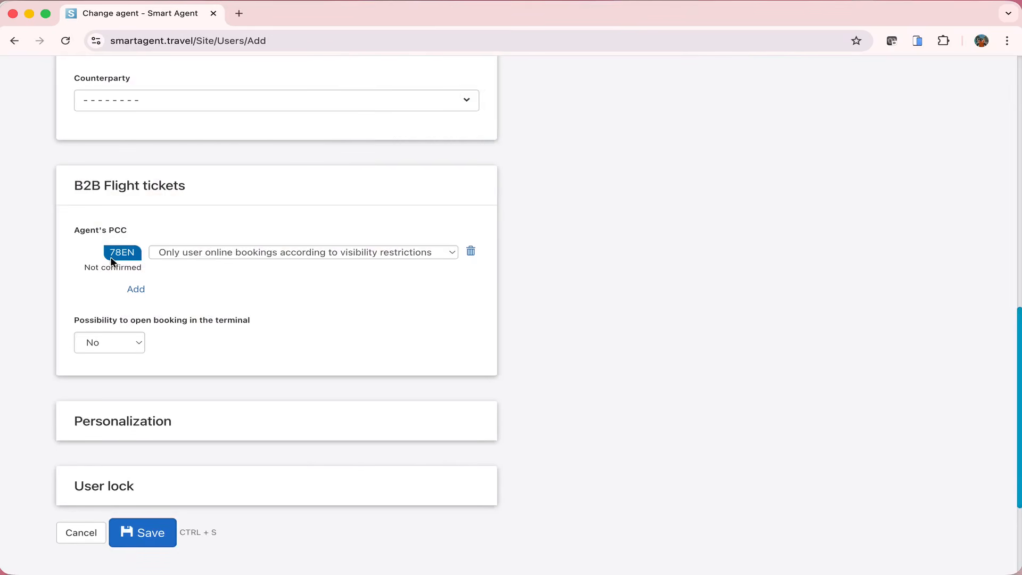
# - Switch the booking access for PCC 78EN to "Any booking in this PCC", then back to "Only user online bookings according to visibility restrictions"
pyautogui.click(455, 251)
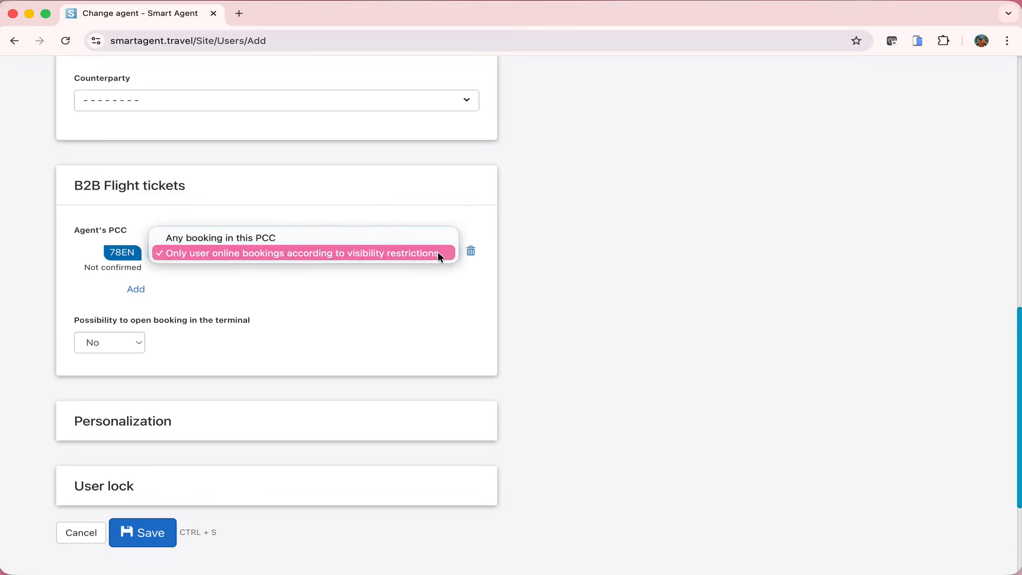
pyautogui.click(444, 236)
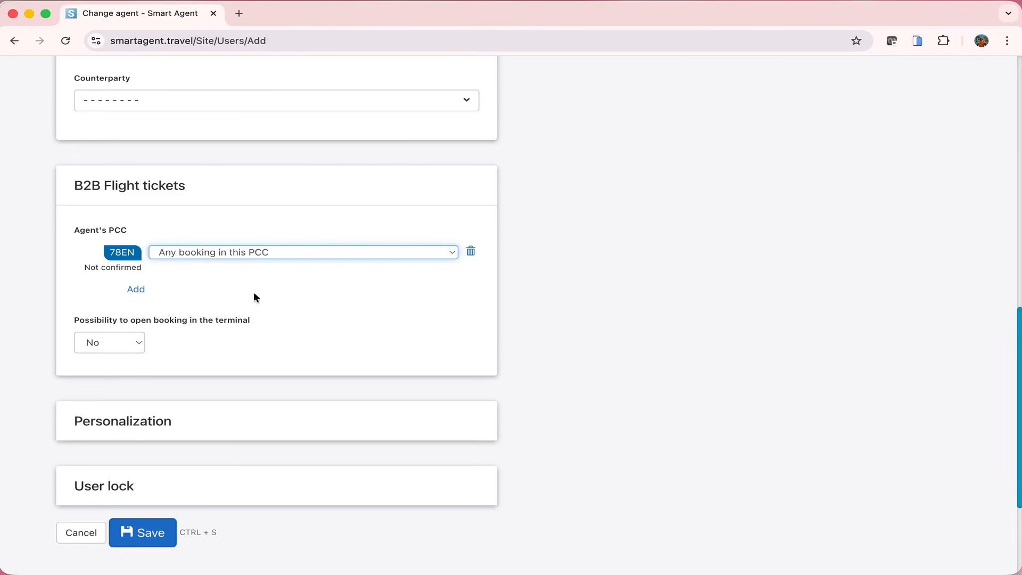
pyautogui.click(235, 271)
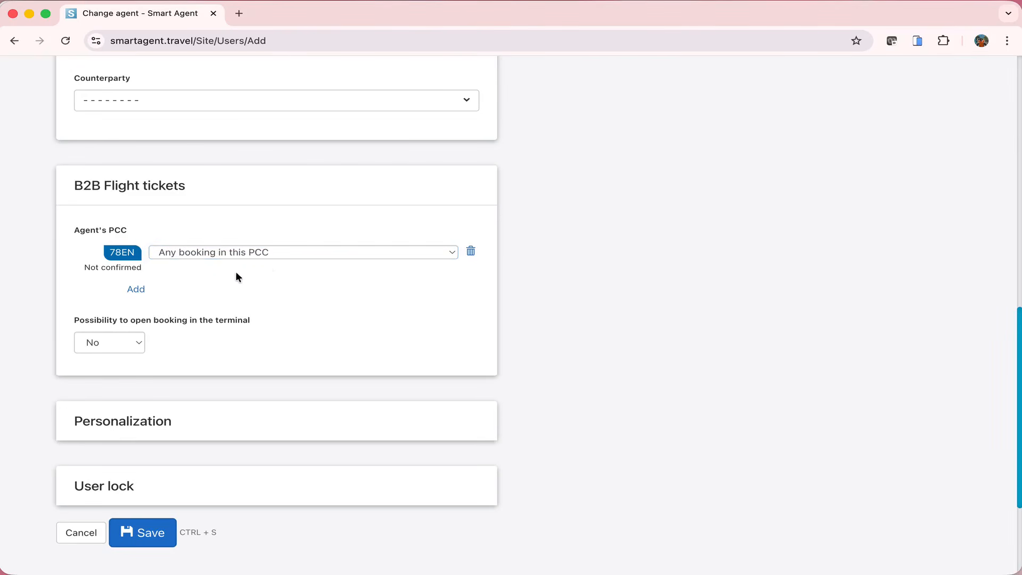
pyautogui.click(274, 251)
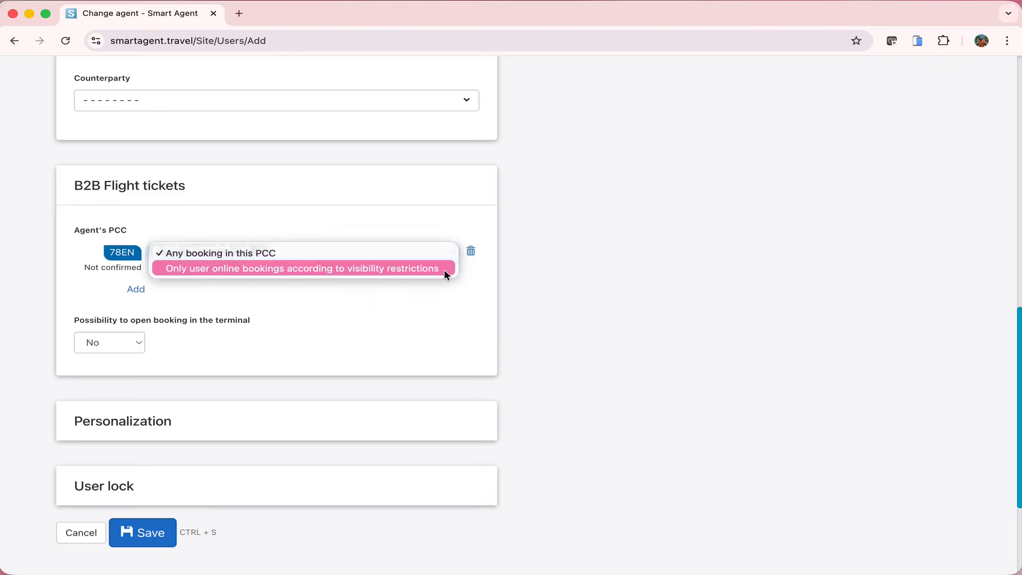
pyautogui.click(444, 267)
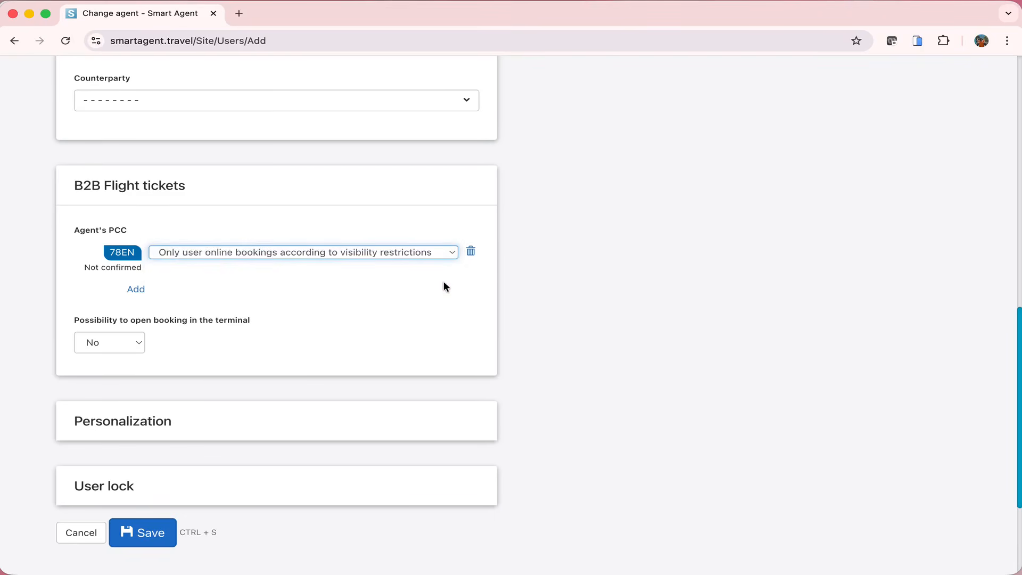
pyautogui.click(444, 283)
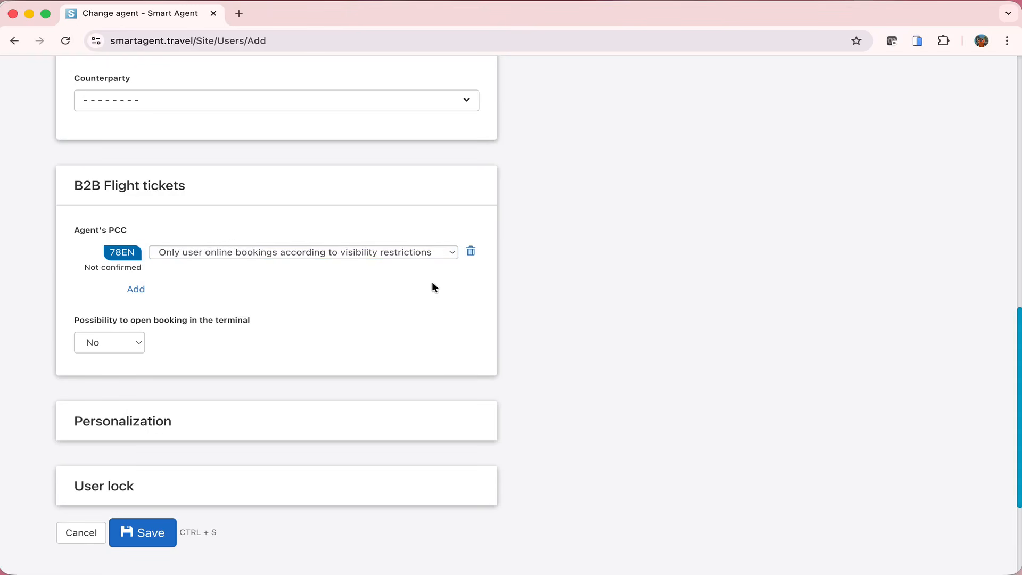
# - Look over the rest of the new agent form and cancel it without saving
pyautogui.scroll(-3, 432, 283)
pyautogui.scroll(2, 433, 284)
pyautogui.scroll(-1, 432, 284)
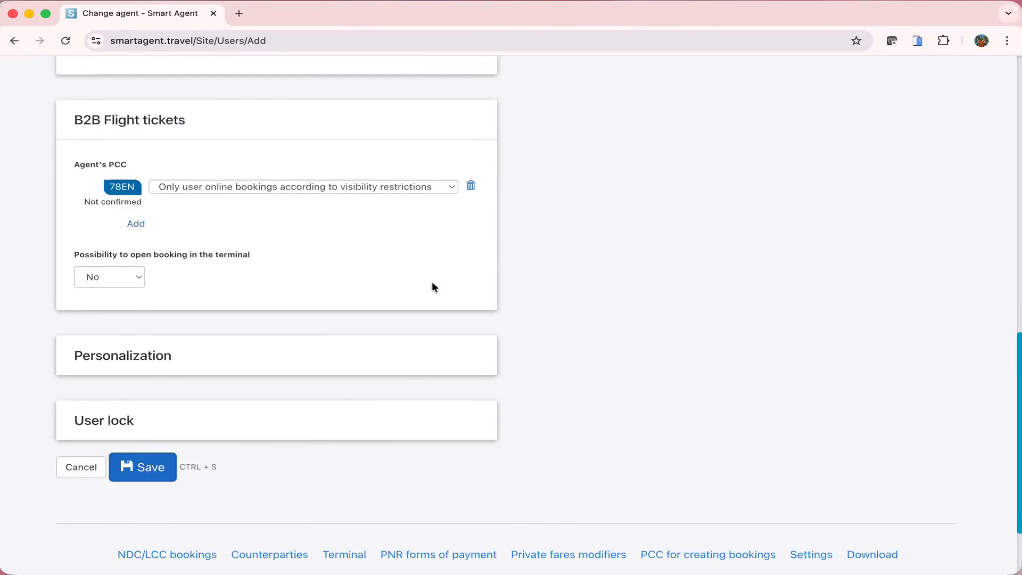
pyautogui.click(76, 473)
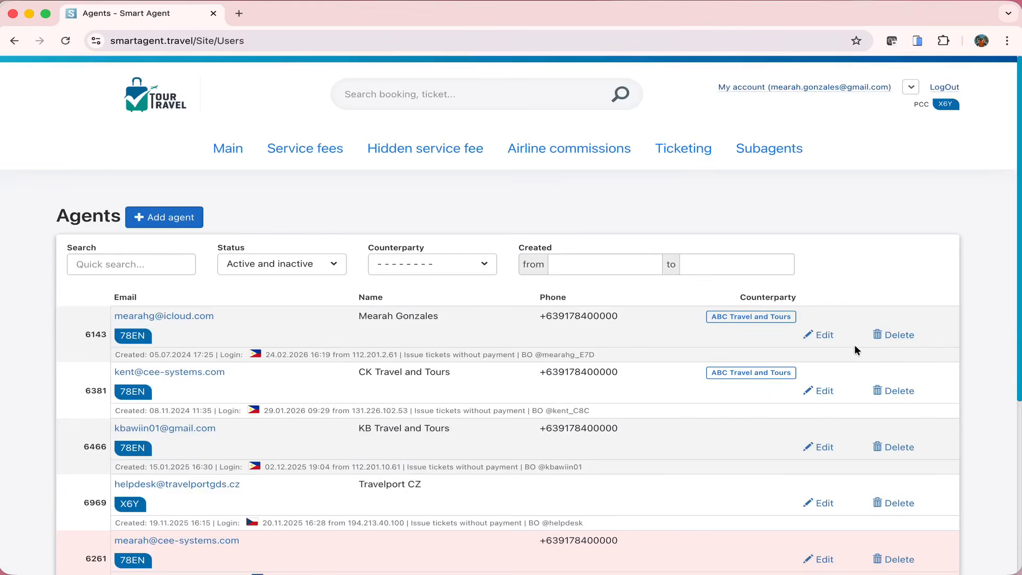
# - Open the first listed agent for editing and go to that agent's settings
pyautogui.click(825, 336)
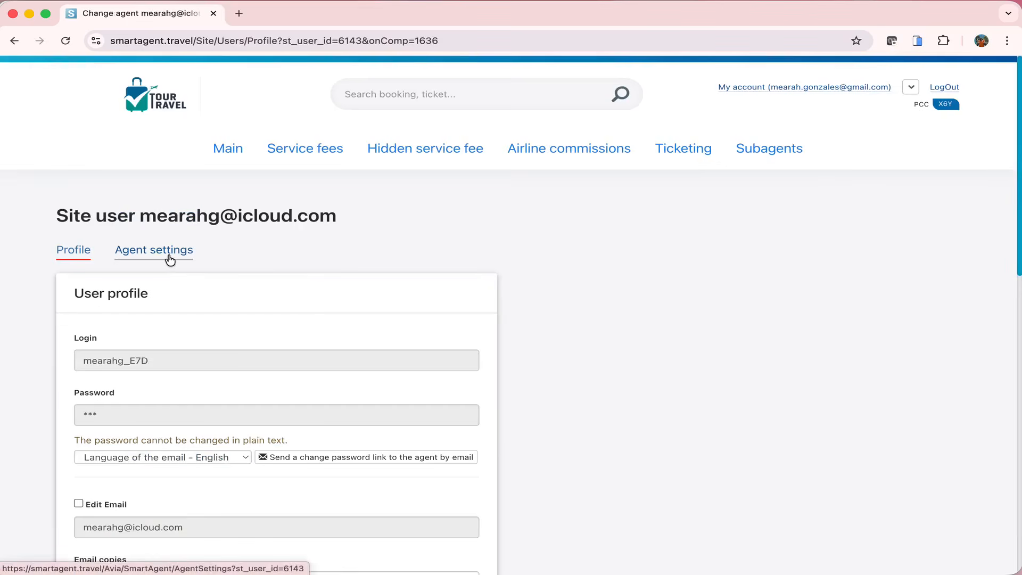
pyautogui.click(170, 260)
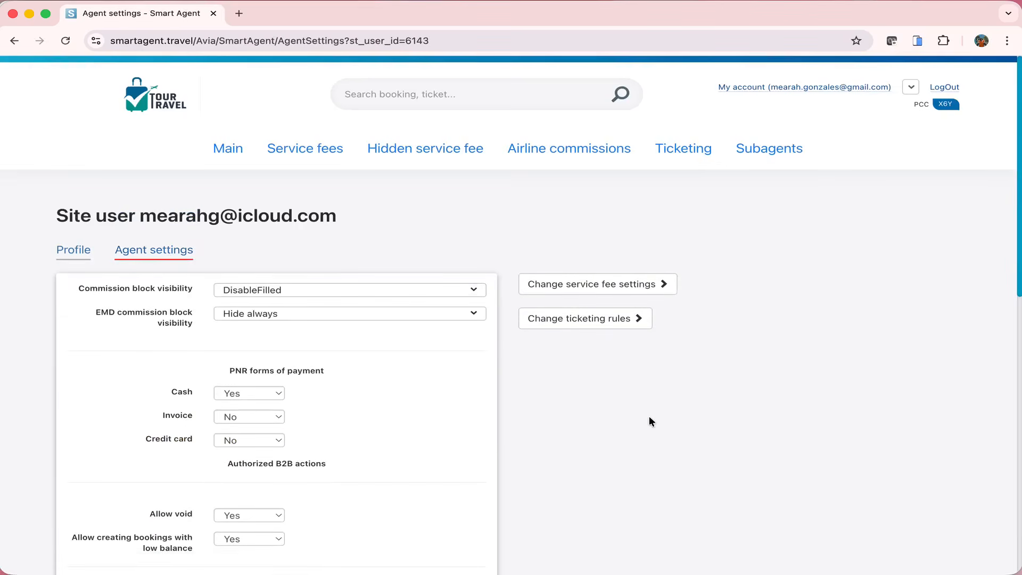
pyautogui.scroll(-5, 649, 420)
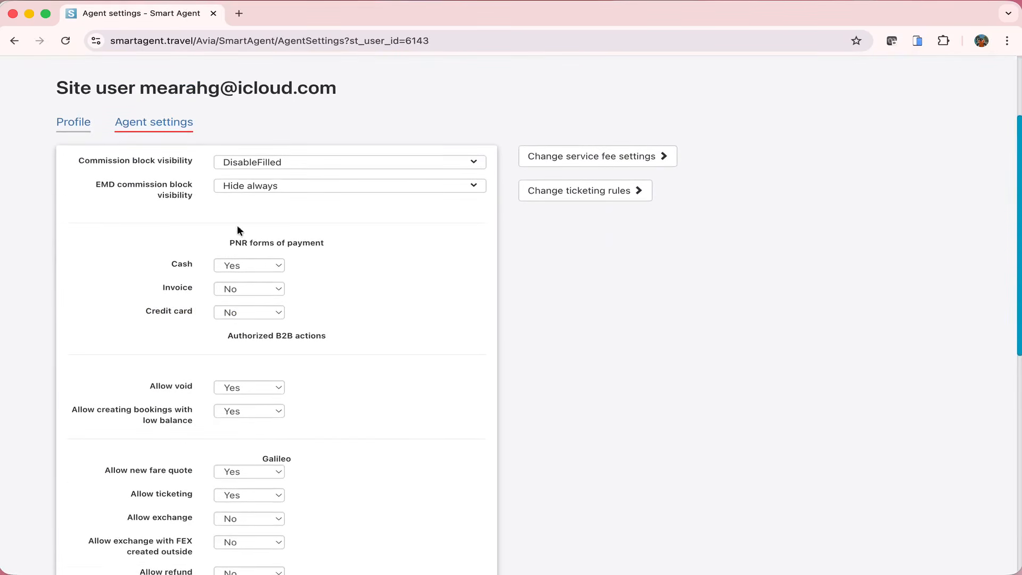
# - Set the agent's commission block visibility to "Hide always", then back to "DisableFilled"
pyautogui.click(306, 164)
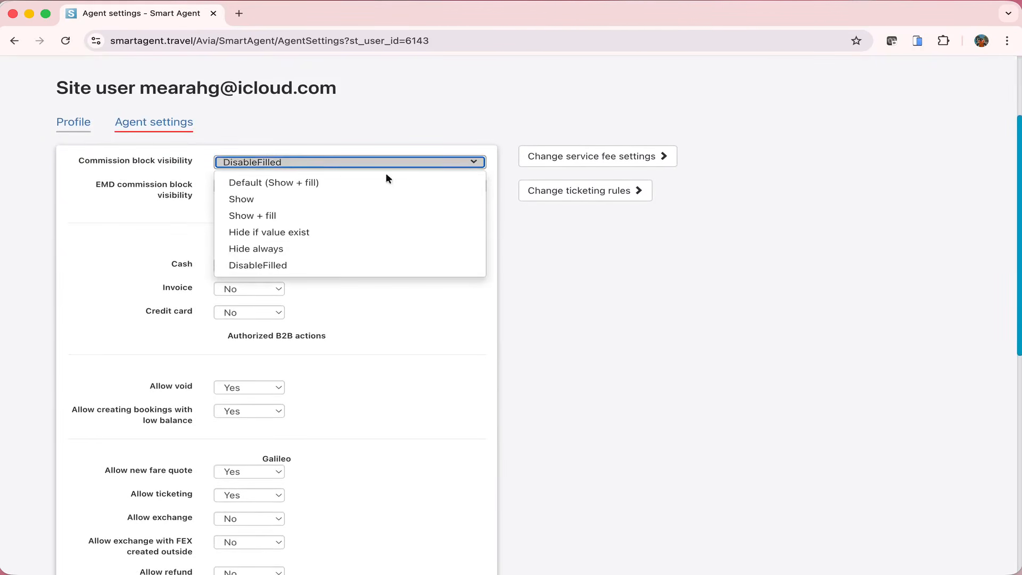
pyautogui.click(414, 253)
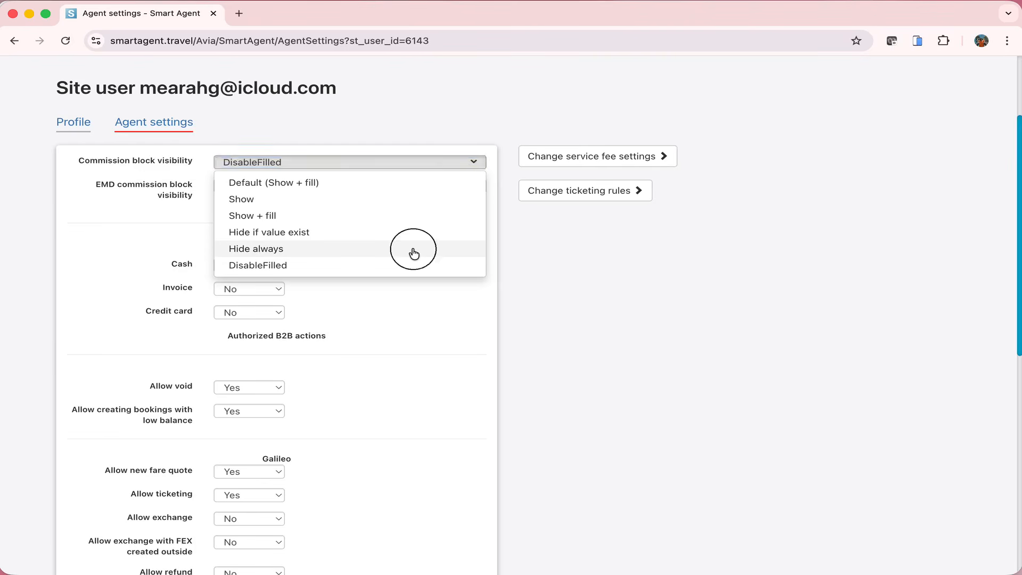
pyautogui.click(413, 253)
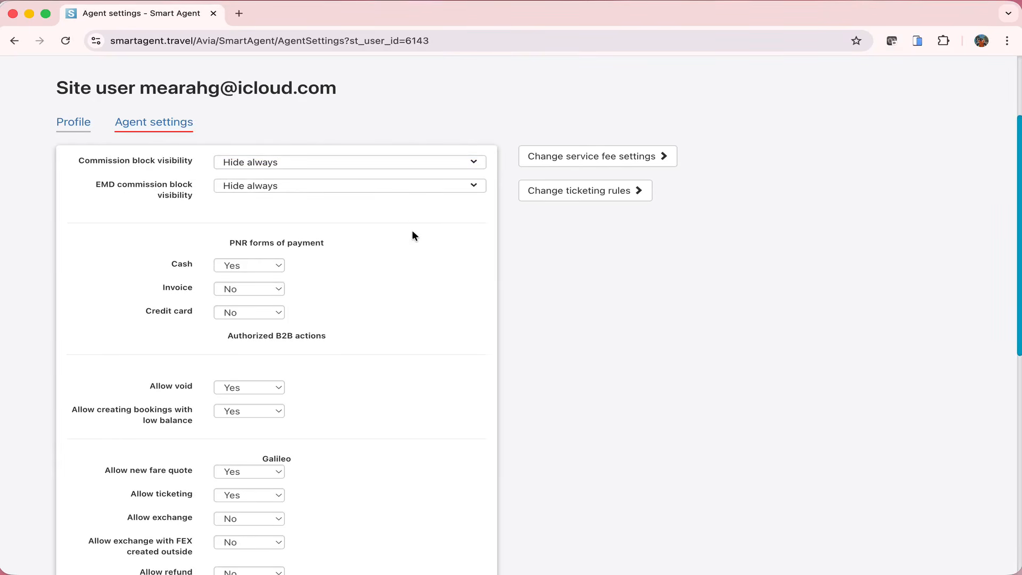
pyautogui.click(398, 163)
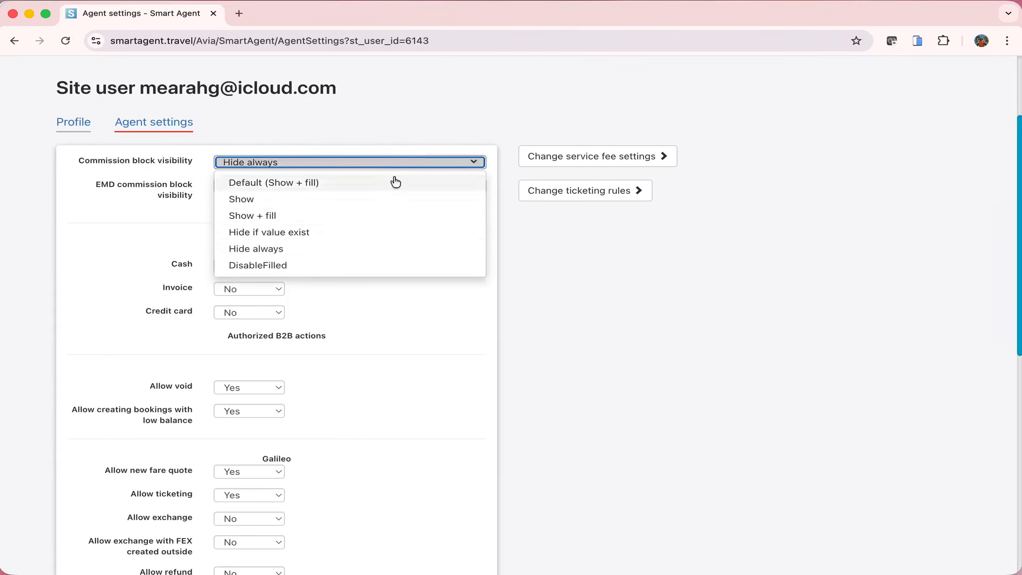
pyautogui.click(378, 271)
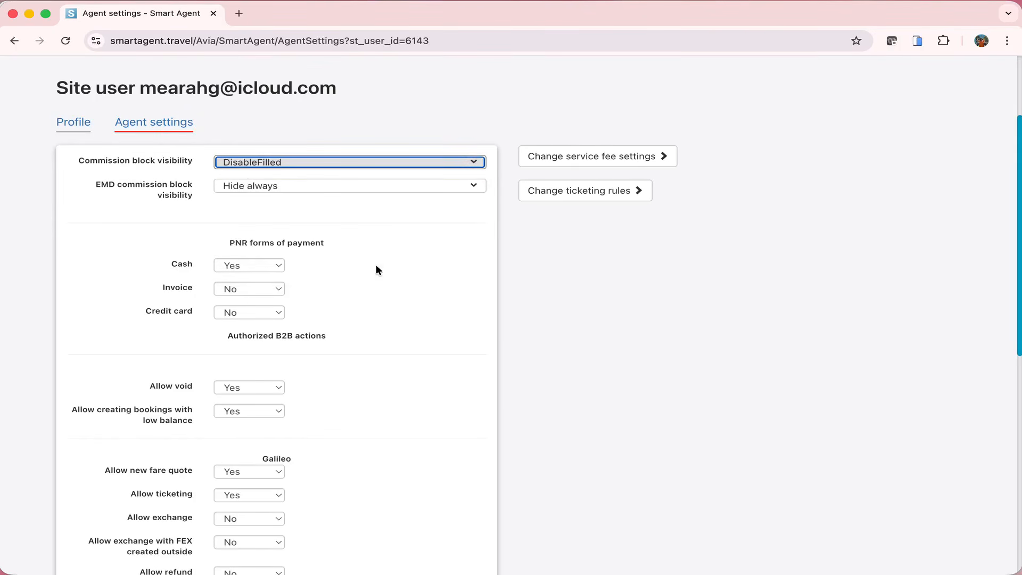
pyautogui.click(376, 269)
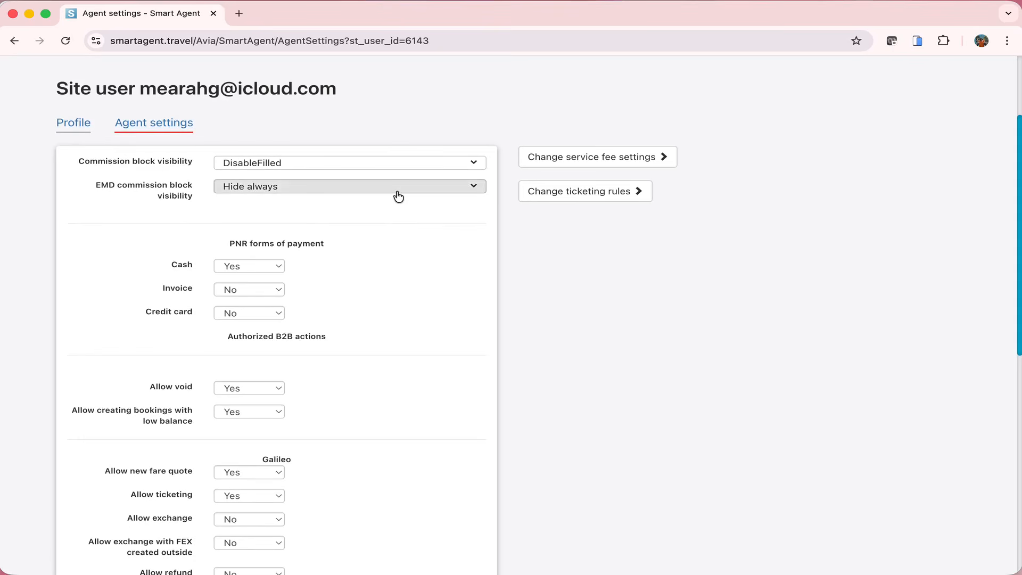
# - Check the EMD commission block visibility options and review the agent's PNR forms of payment and authorized B2B actions
pyautogui.scroll(-1, 398, 197)
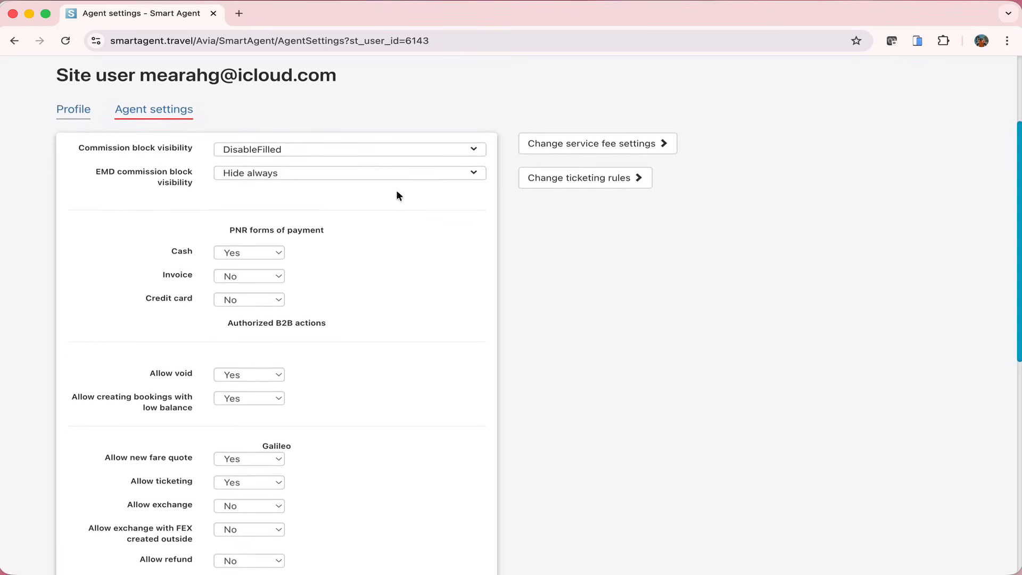
pyautogui.click(393, 171)
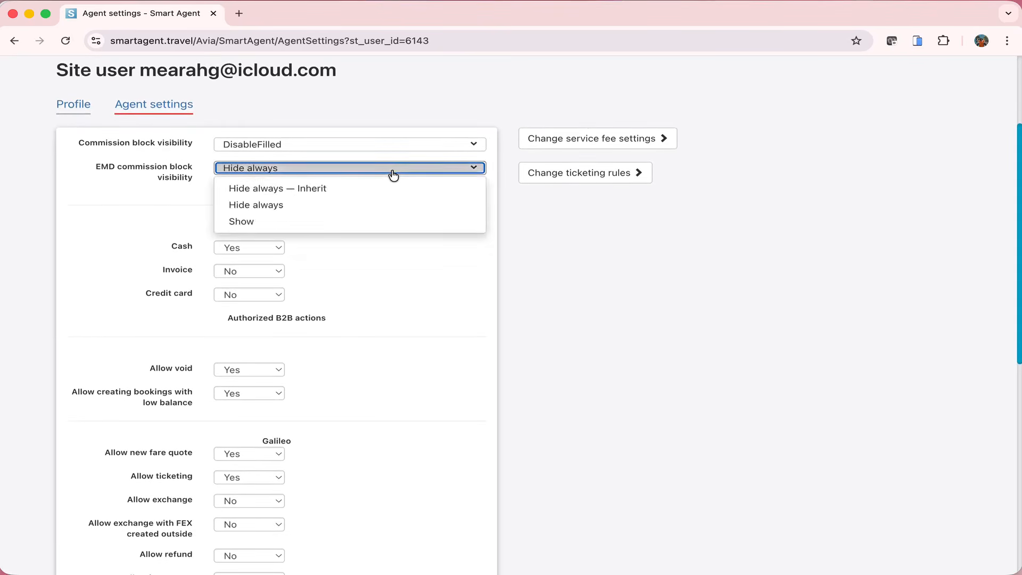
pyautogui.click(393, 172)
pyautogui.scroll(-1, 404, 273)
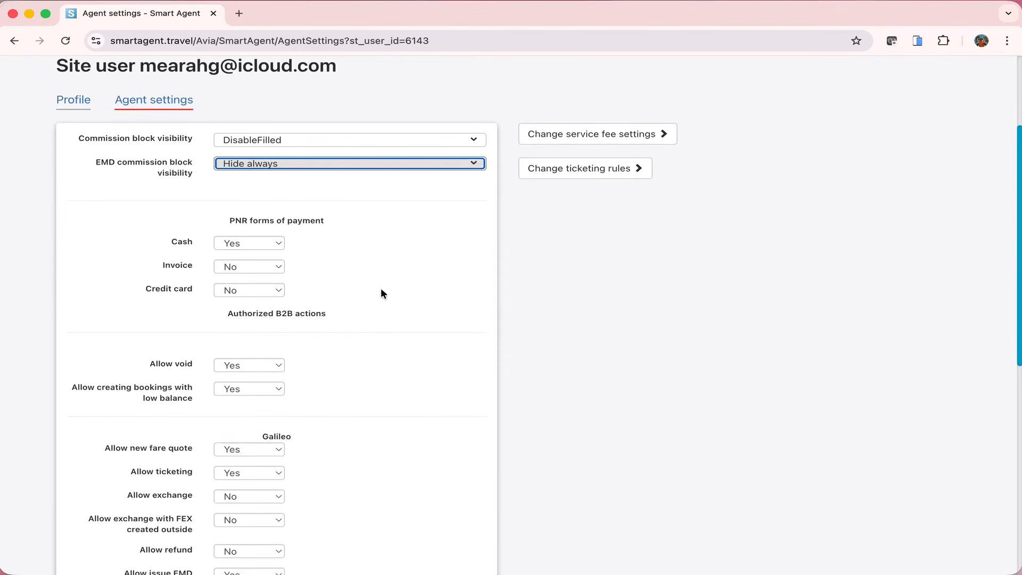
pyautogui.scroll(-1, 381, 291)
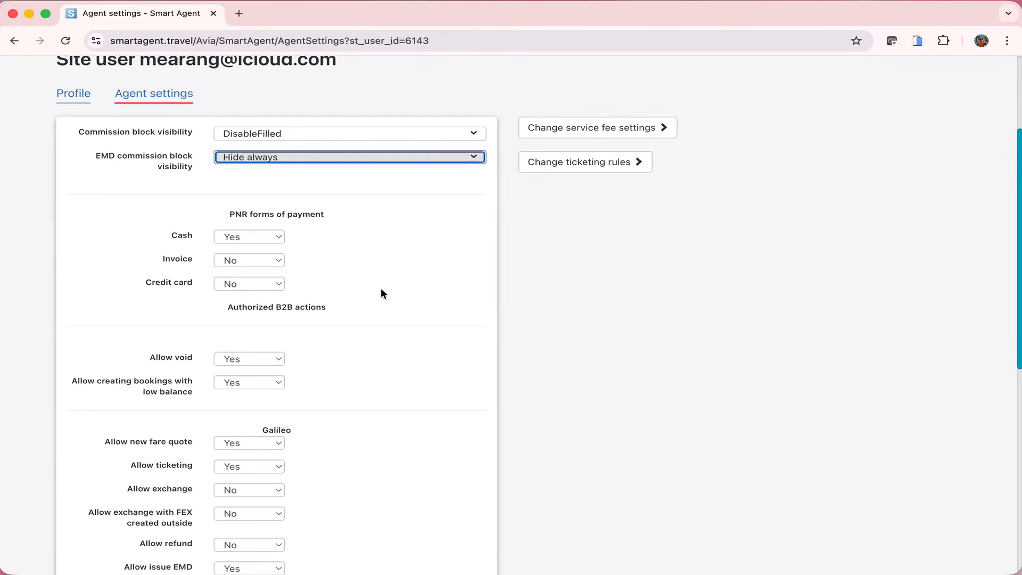
pyautogui.scroll(-1, 359, 264)
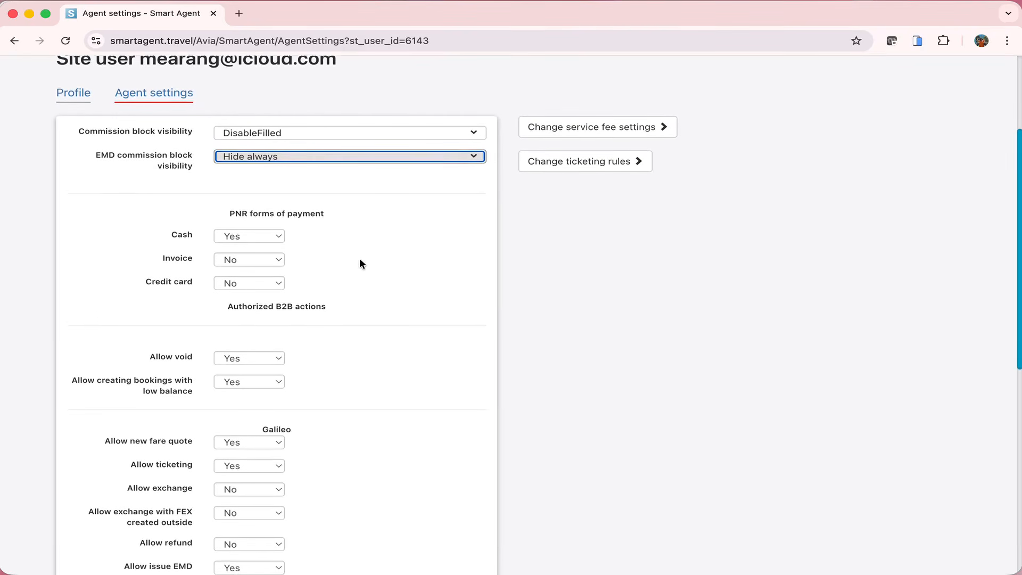
# - Set the agent's Invoice form of payment to "Yes" under PNR forms of payment
pyautogui.scroll(-1, 360, 262)
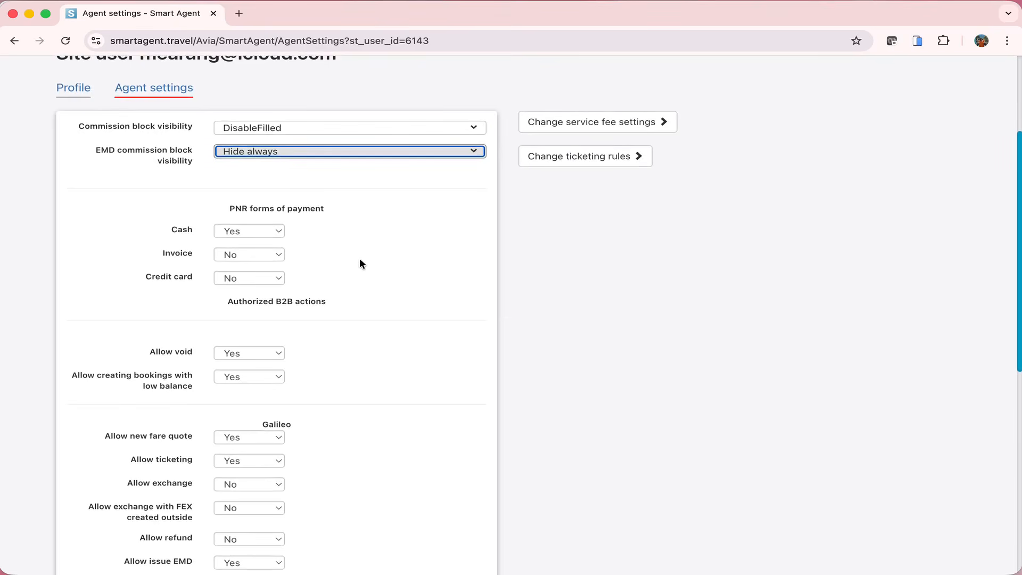
pyautogui.scroll(1, 360, 260)
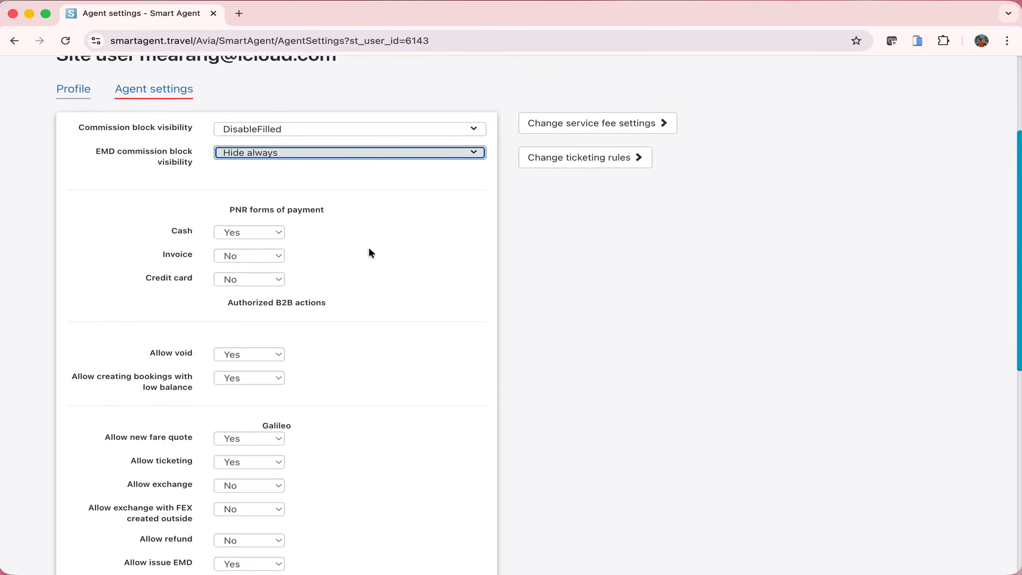
pyautogui.scroll(1, 336, 302)
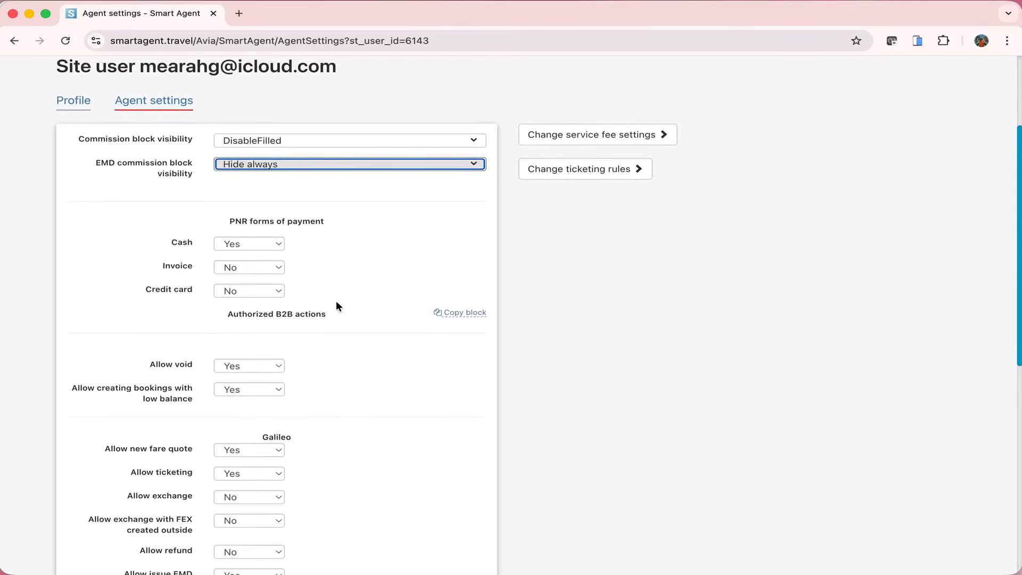
pyautogui.scroll(-1, 335, 301)
pyautogui.scroll(2, 340, 277)
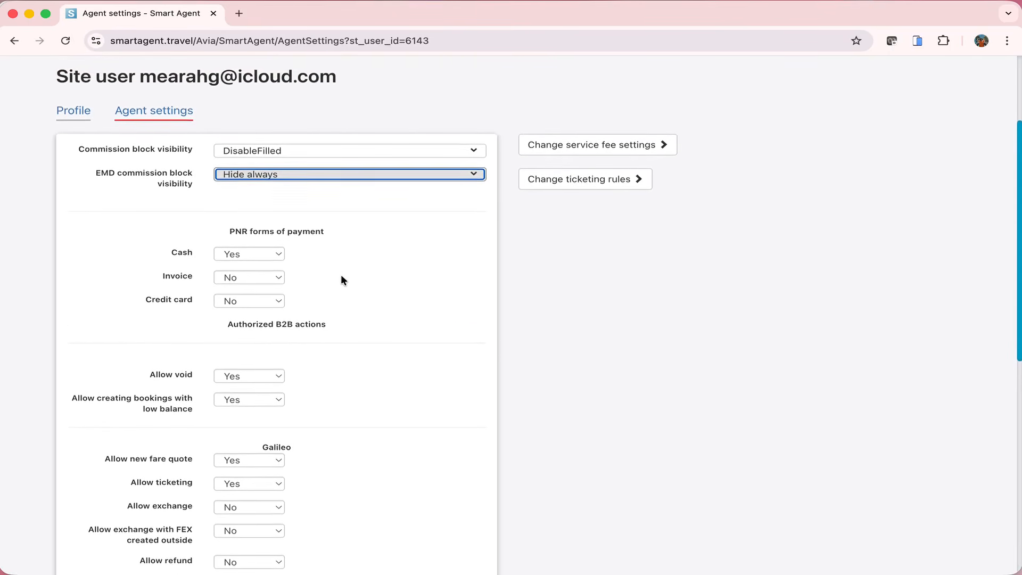
pyautogui.scroll(1, 342, 276)
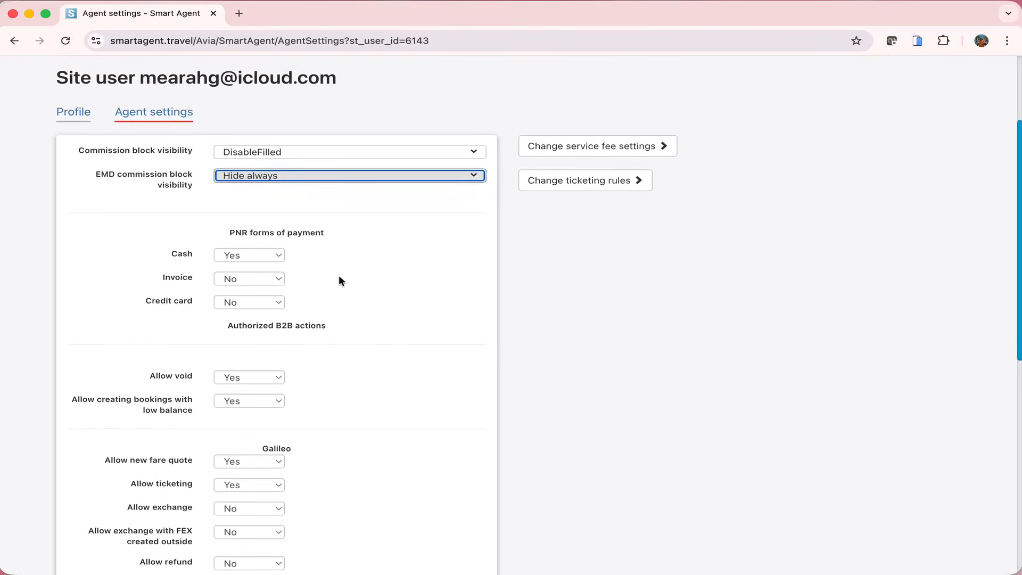
pyautogui.scroll(1, 338, 276)
pyautogui.click(245, 281)
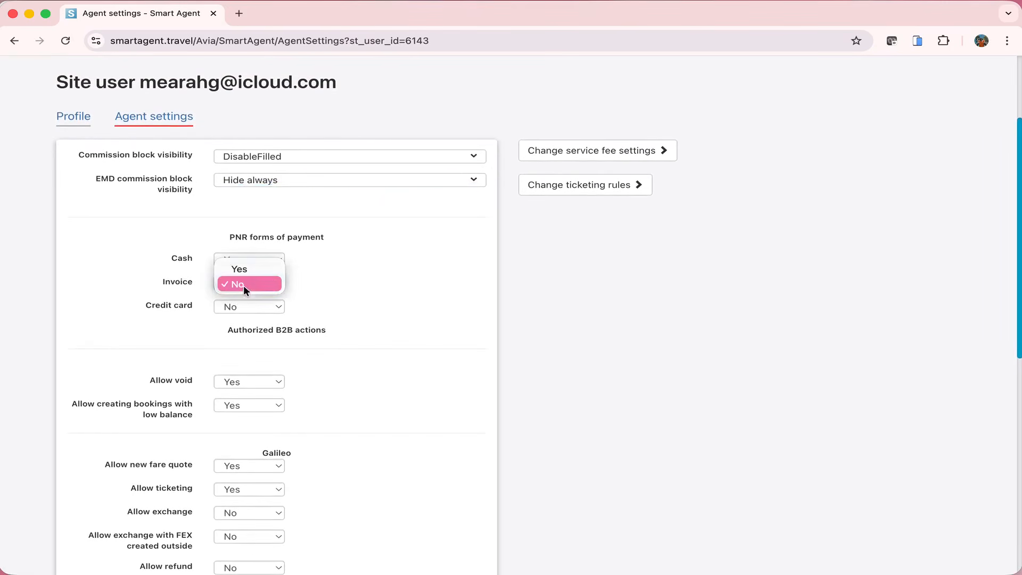
pyautogui.click(247, 277)
pyautogui.click(245, 281)
pyautogui.click(251, 266)
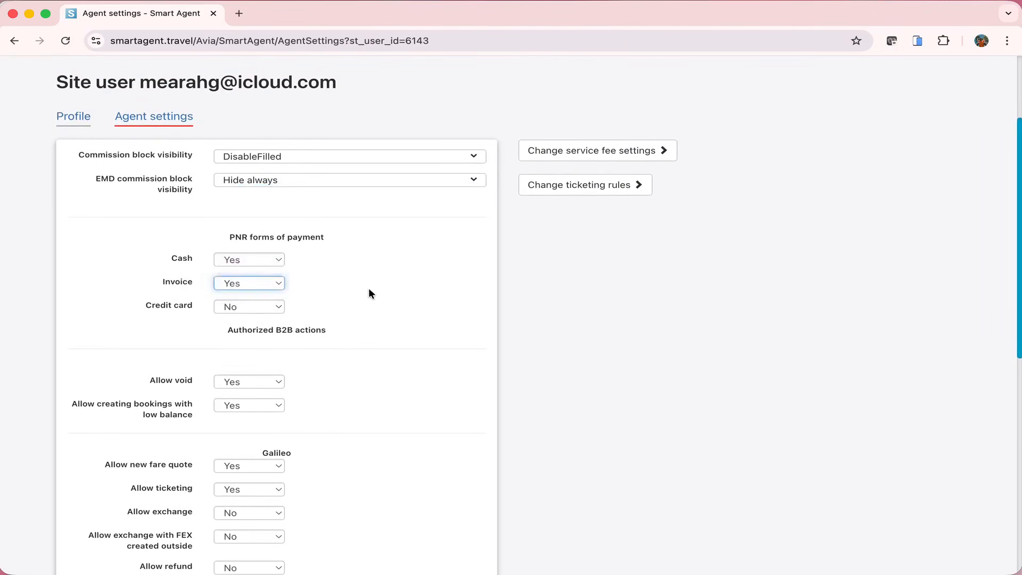
# - Check the available options for the Credit card form of payment without changing the setting
pyautogui.scroll(-1, 272, 306)
pyautogui.click(271, 306)
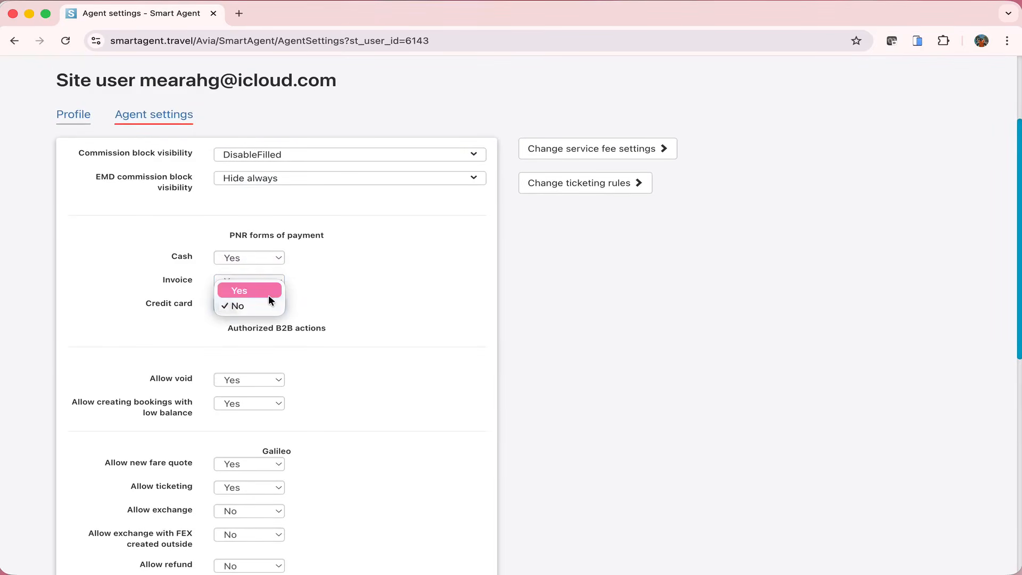
pyautogui.click(278, 304)
pyautogui.click(389, 309)
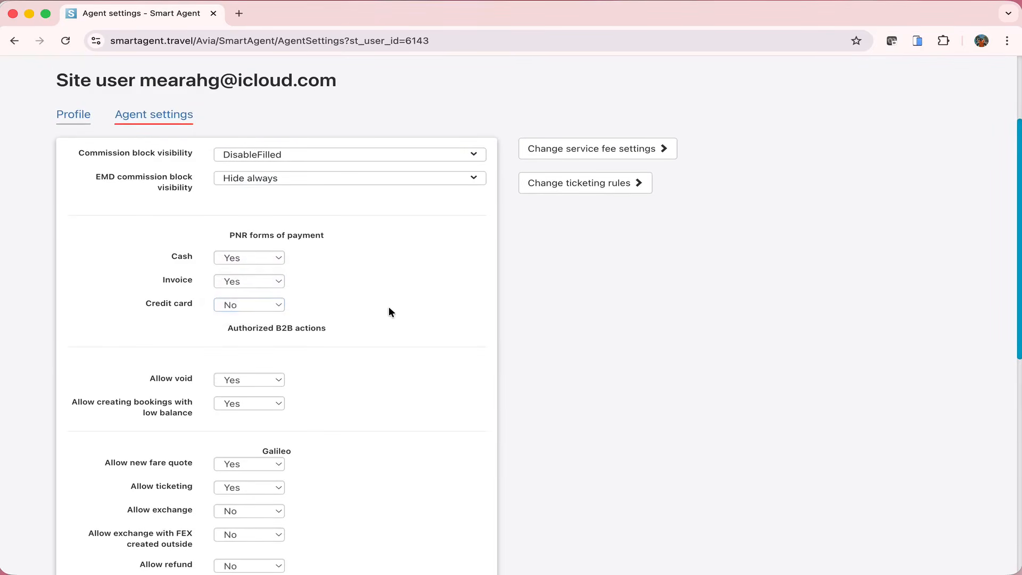
# - Check the "Allow void" options and the restriction on the count of void operations per period
pyautogui.scroll(-5, 389, 309)
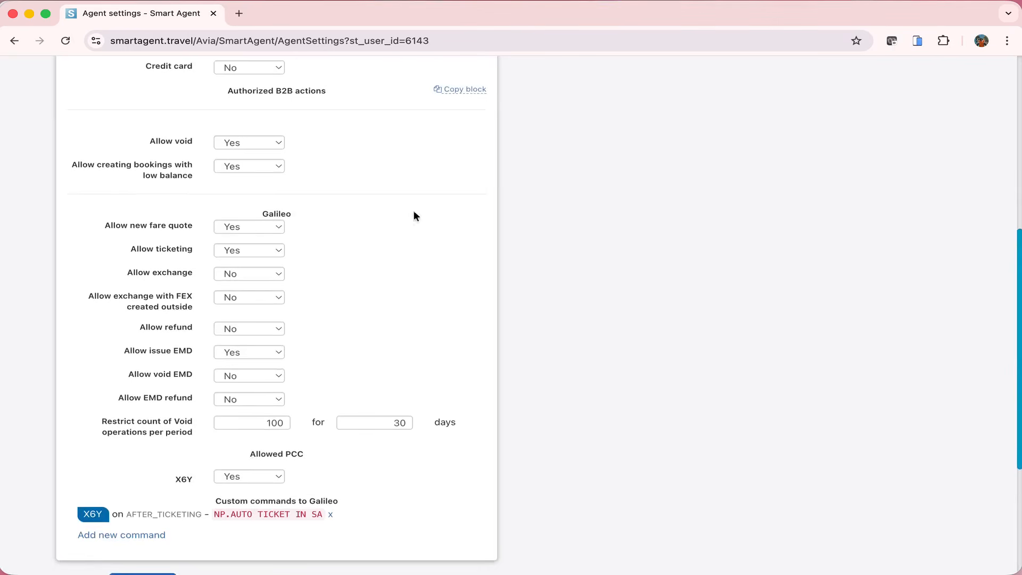
pyautogui.click(265, 148)
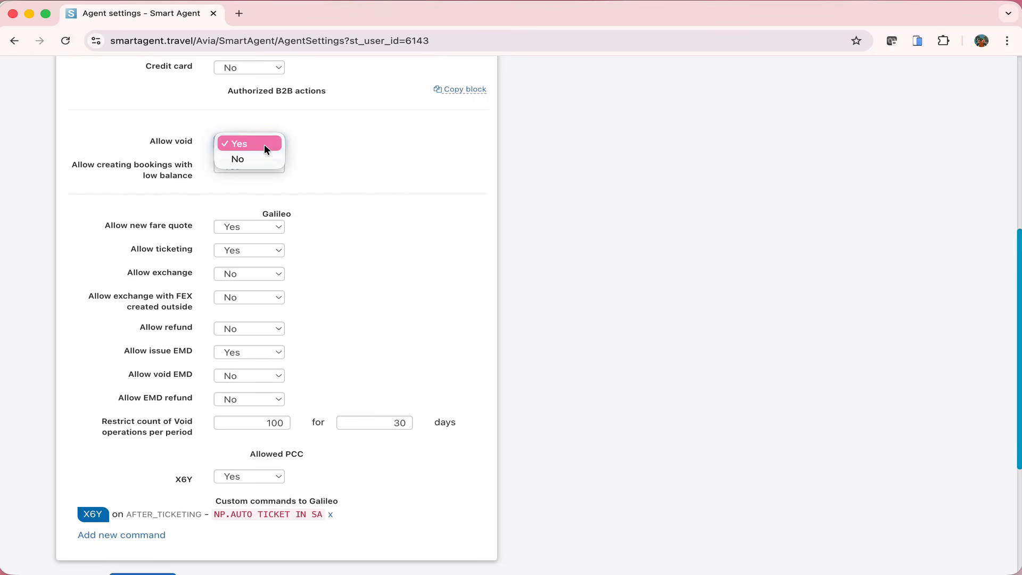
pyautogui.click(321, 151)
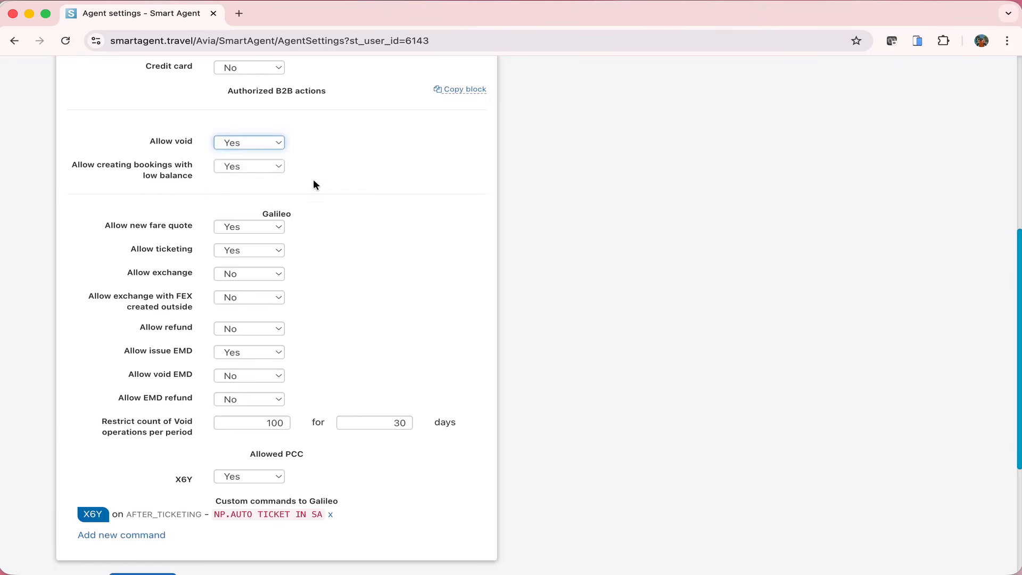
pyautogui.scroll(-1, 79, 441)
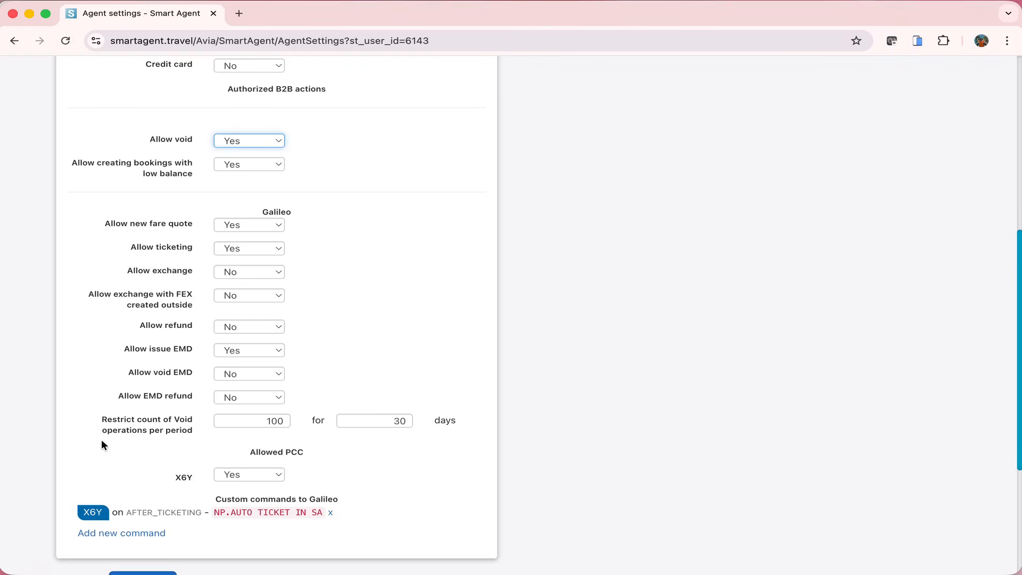
pyautogui.moveTo(102, 424); pyautogui.dragTo(206, 432)
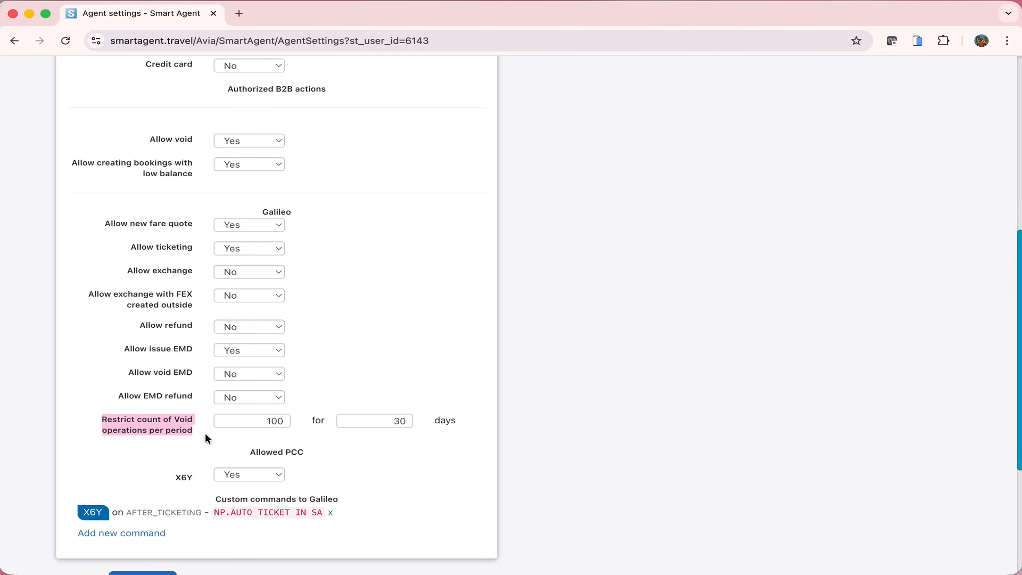
pyautogui.click(346, 384)
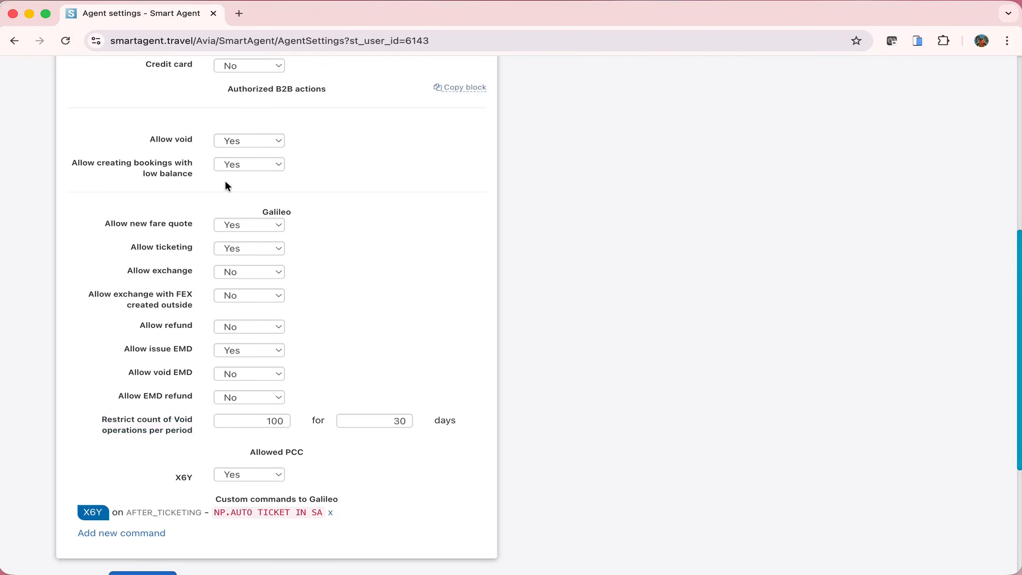
# - Check the options for allowing the agent to create bookings with low balance, keeping "Yes"
pyautogui.click(271, 167)
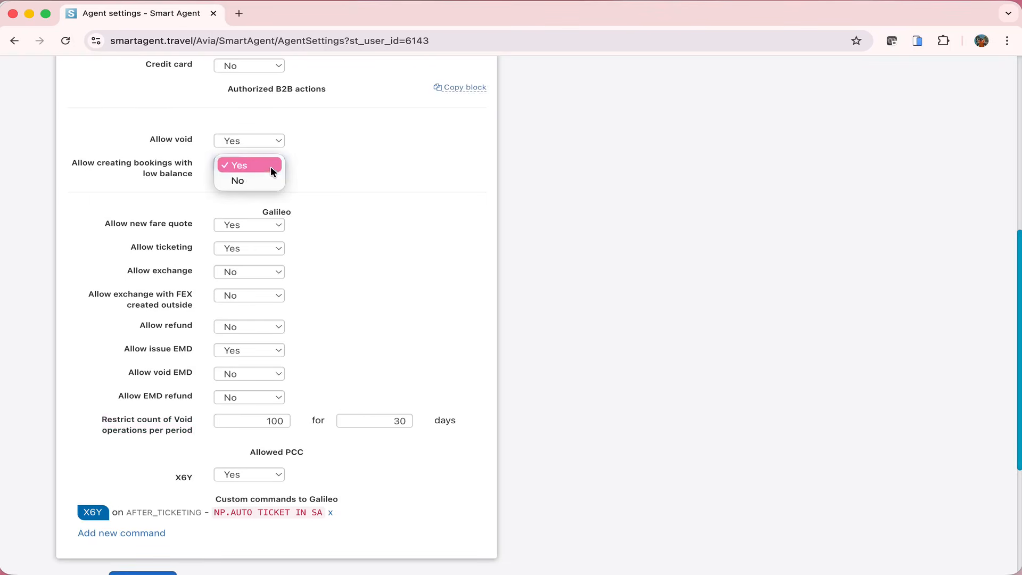
pyautogui.click(270, 166)
pyautogui.scroll(1, 270, 166)
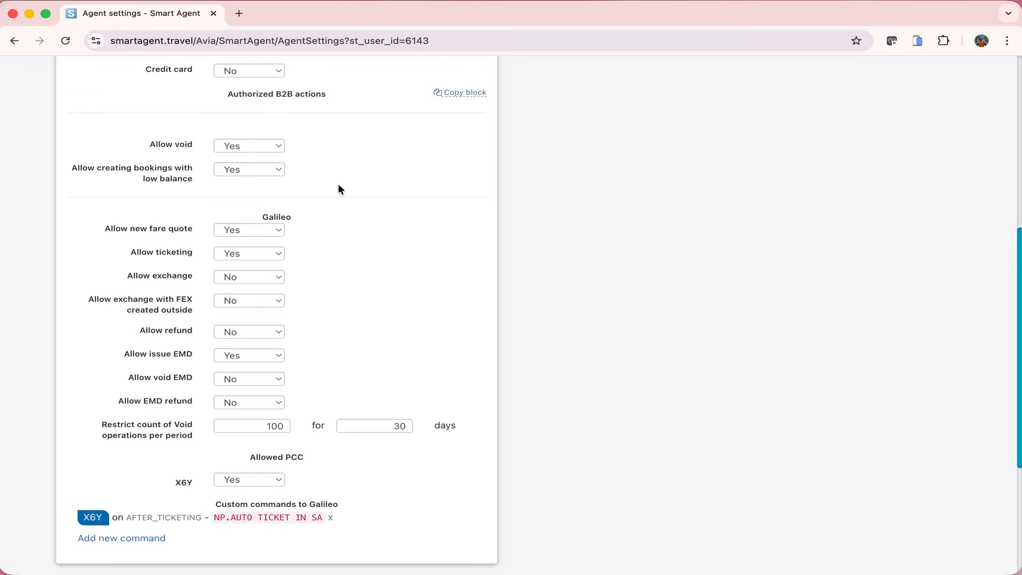
# - Review the agent's Galileo permissions from new fare quote to EMD refund, plus the allowed PCC and custom commands
pyautogui.scroll(-1, 253, 192)
pyautogui.moveTo(185, 203); pyautogui.dragTo(190, 203)
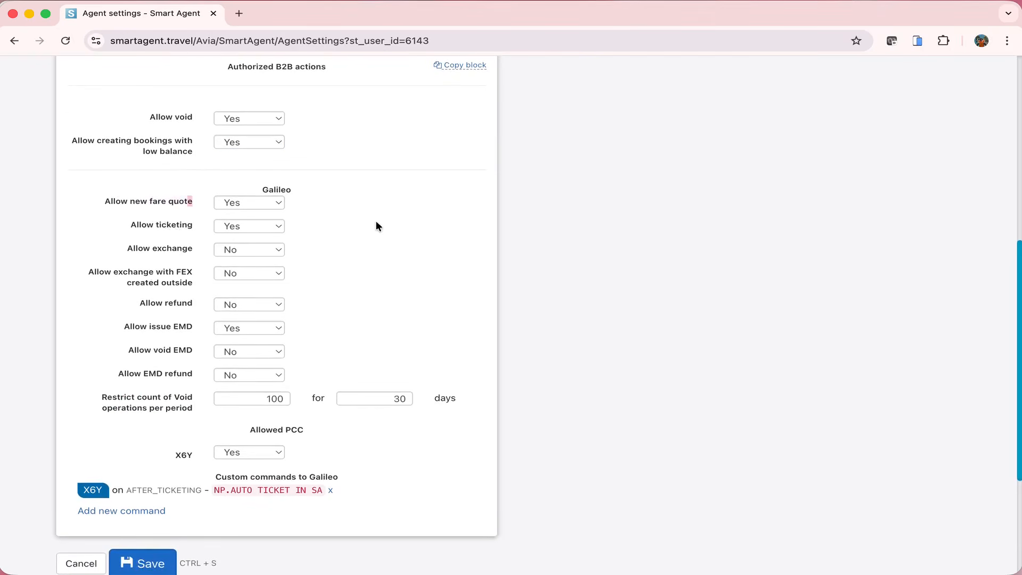
pyautogui.click(376, 222)
pyautogui.scroll(-2, 288, 344)
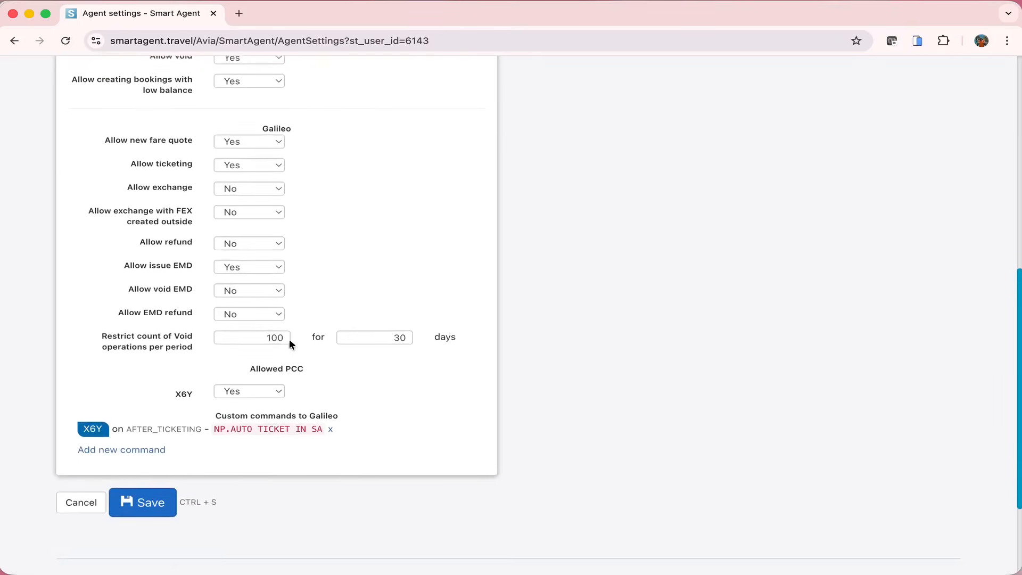
# - Leave the agent settings for the main deposits page and look through its Galileo transactions and the footer links
pyautogui.scroll(5, 288, 346)
pyautogui.scroll(5, 288, 351)
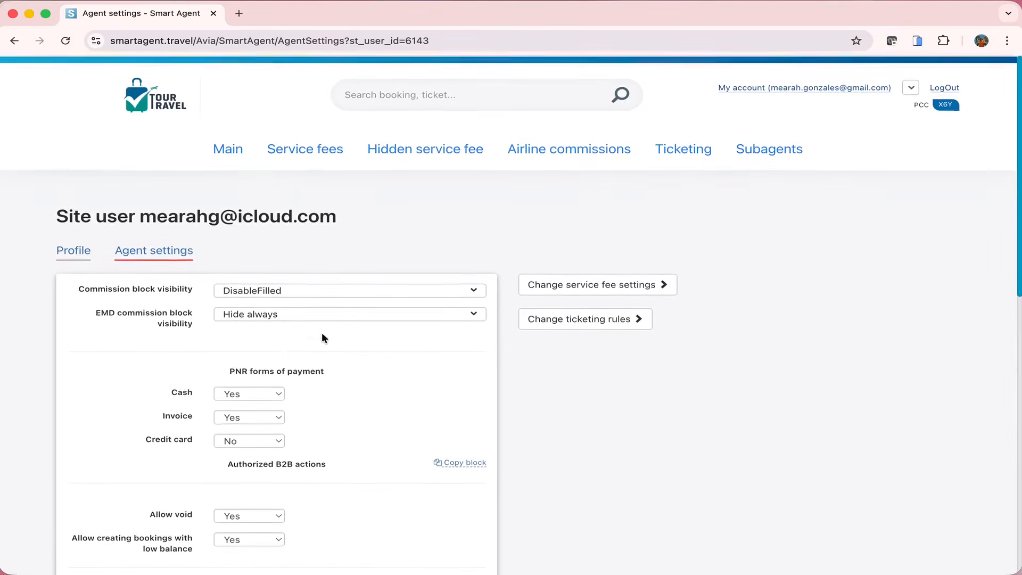
pyautogui.click(232, 152)
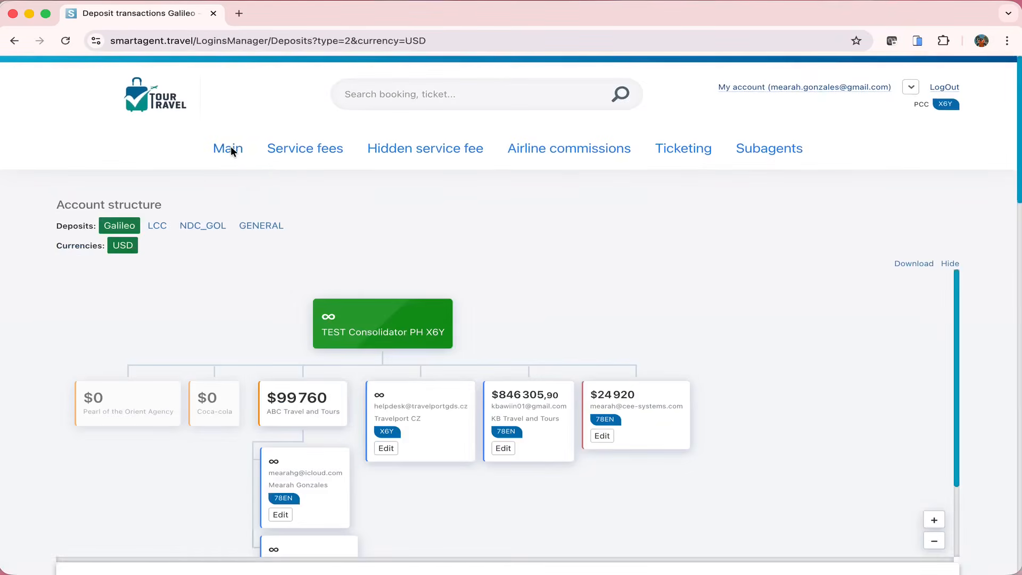
pyautogui.scroll(-15, 232, 151)
pyautogui.scroll(-8, 231, 152)
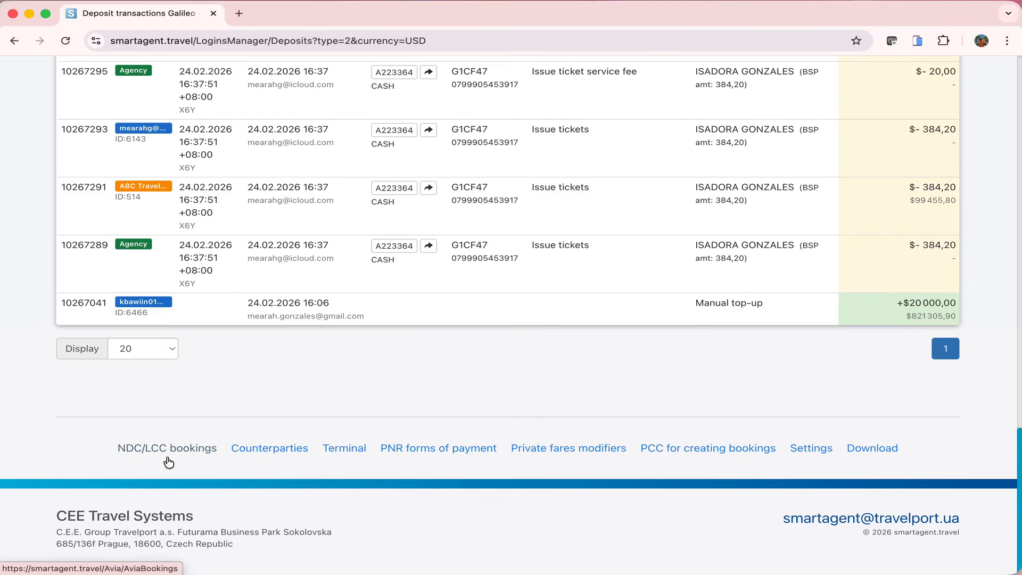
pyautogui.scroll(20, 168, 461)
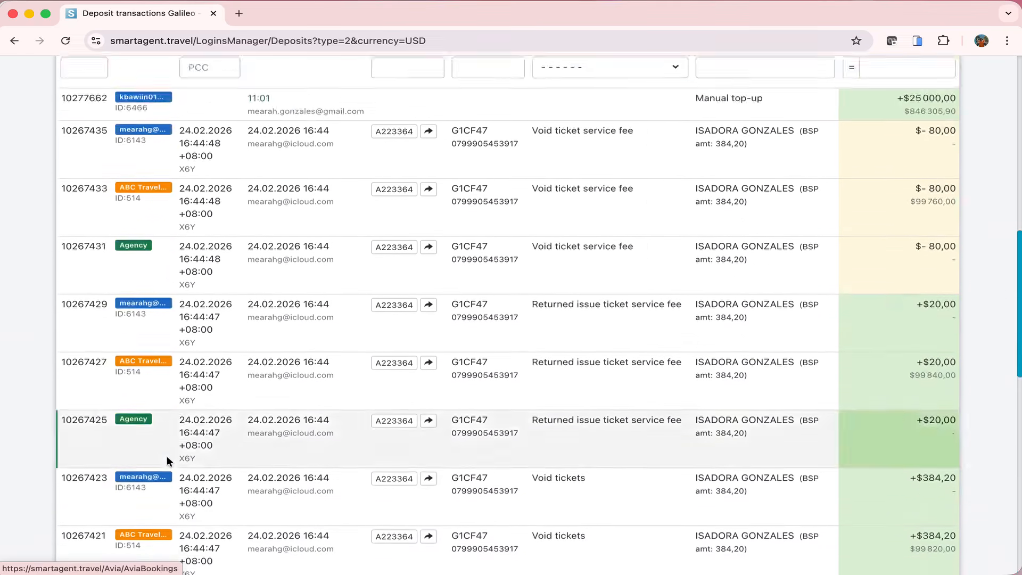